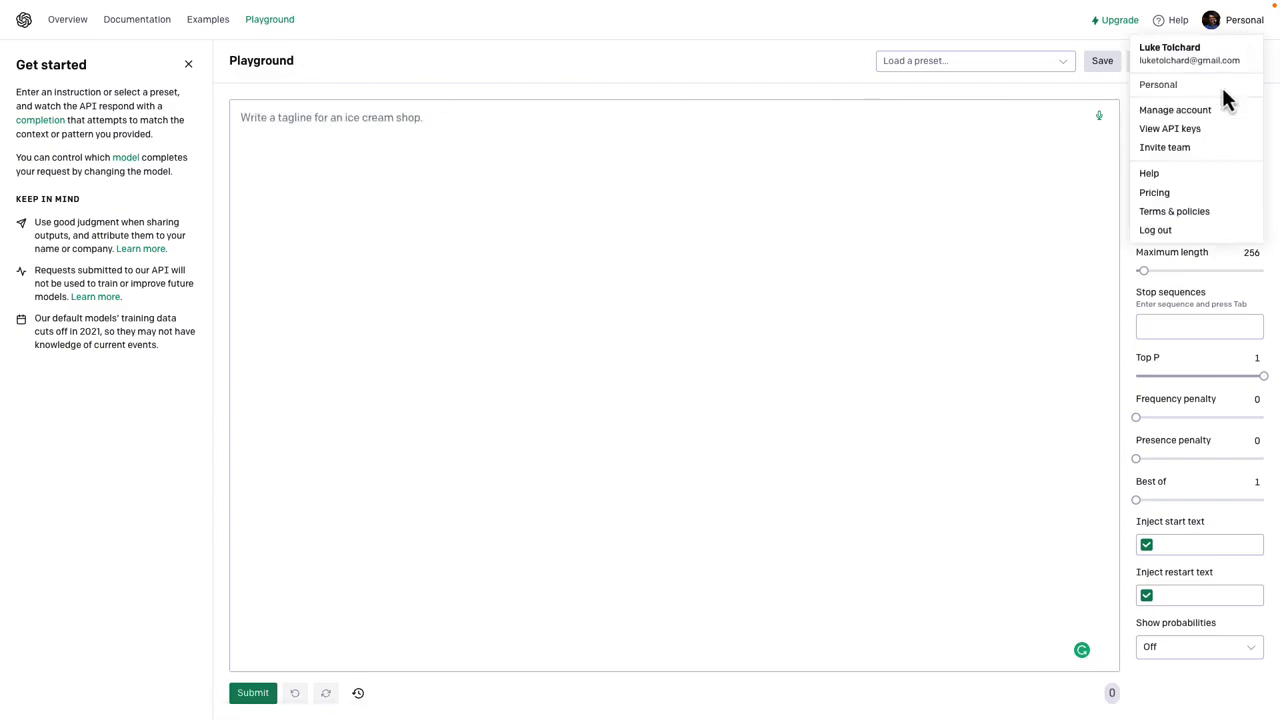
- Generate a new secret API key in the OpenAI account and copy it to the clipboard
left_click(1220, 130)
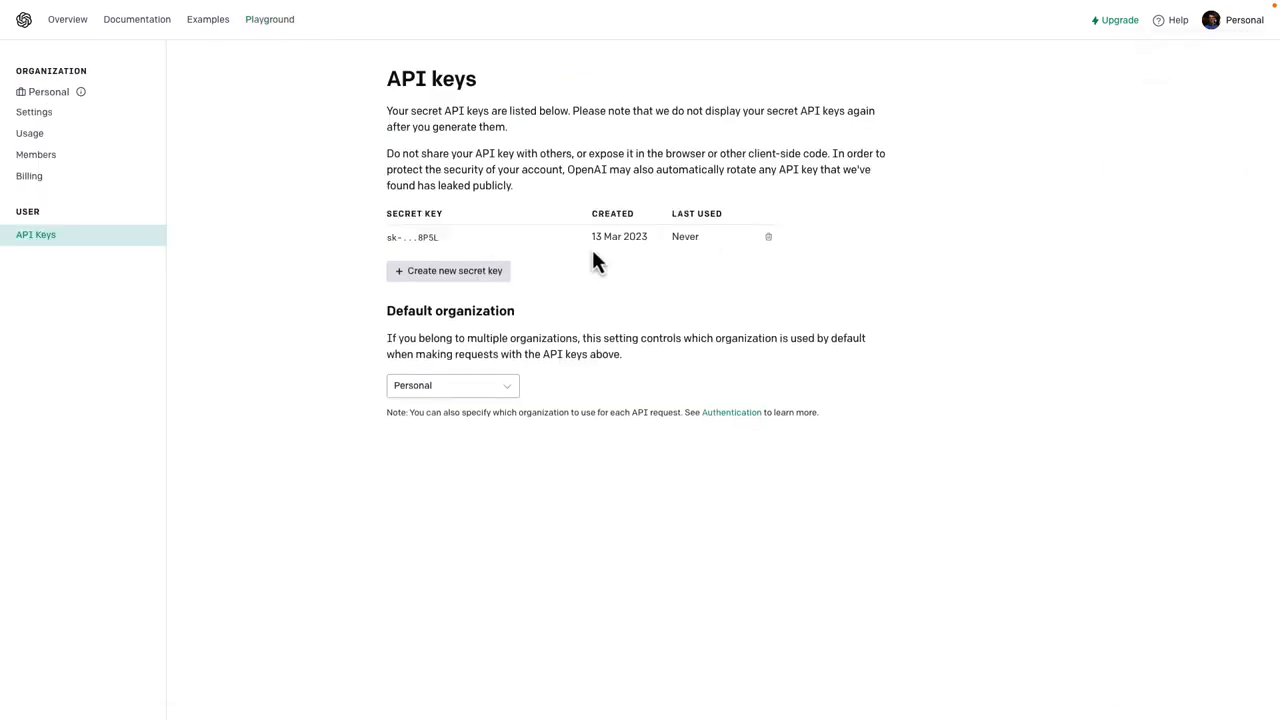
left_click(486, 274)
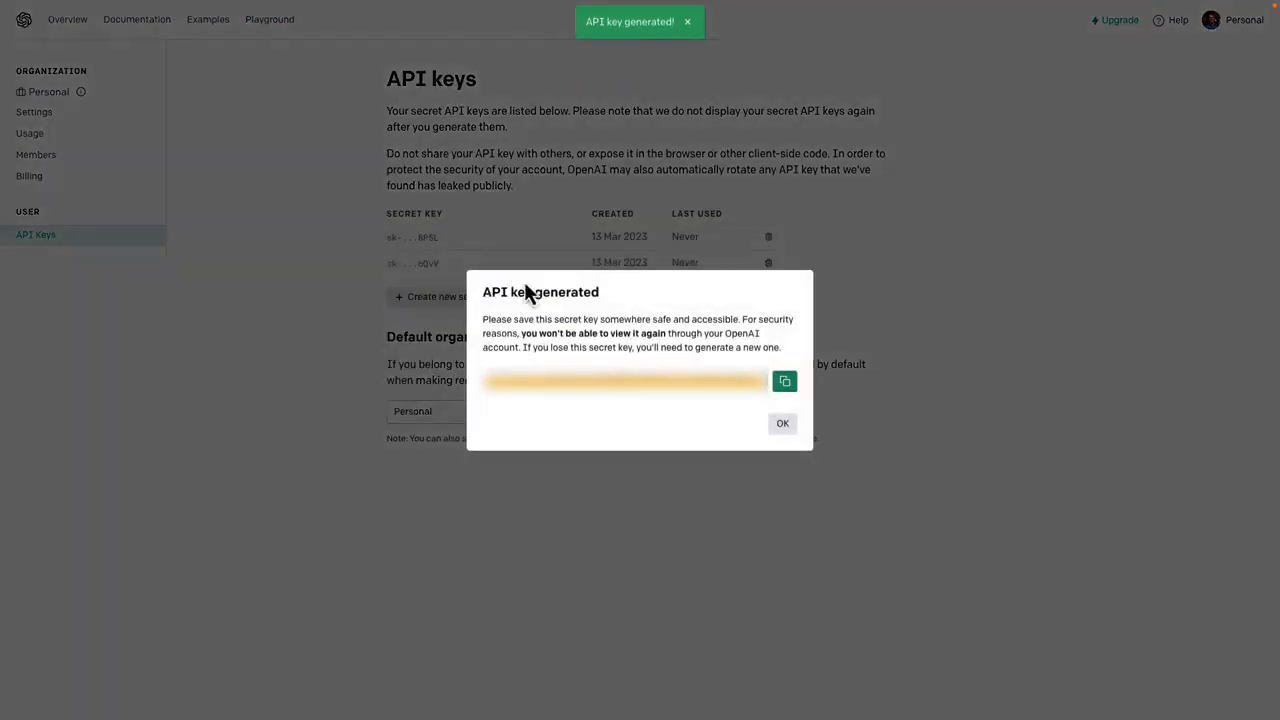
left_click(785, 383)
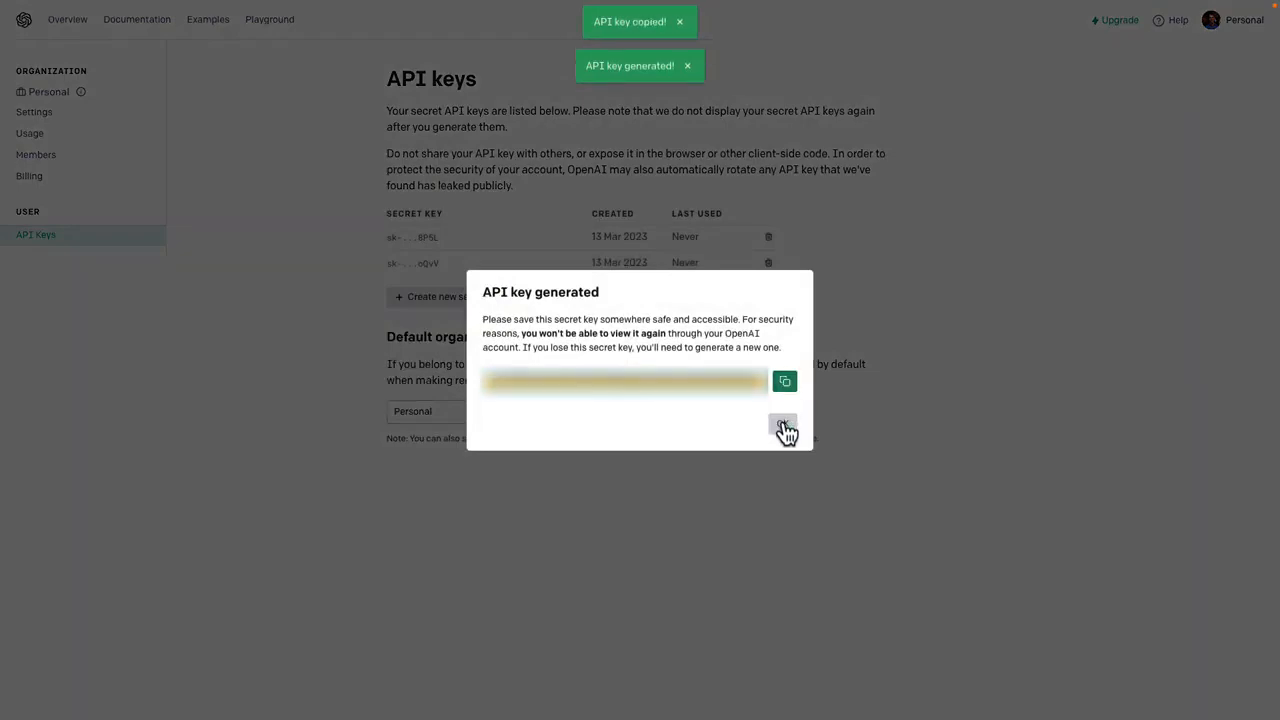
left_click(784, 428)
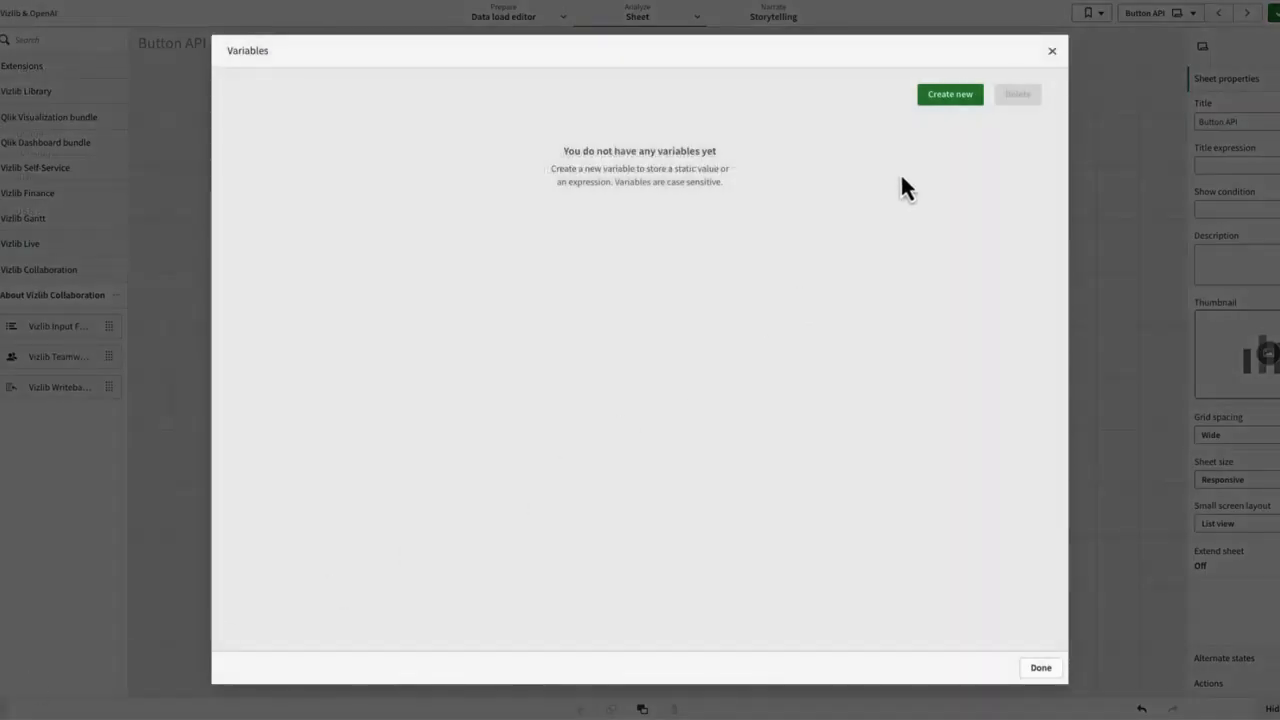
- Switch to the Qlik Sense app and create a new variable named vPrompt
left_click(948, 96)
left_click(805, 295)
type("vPrompt")
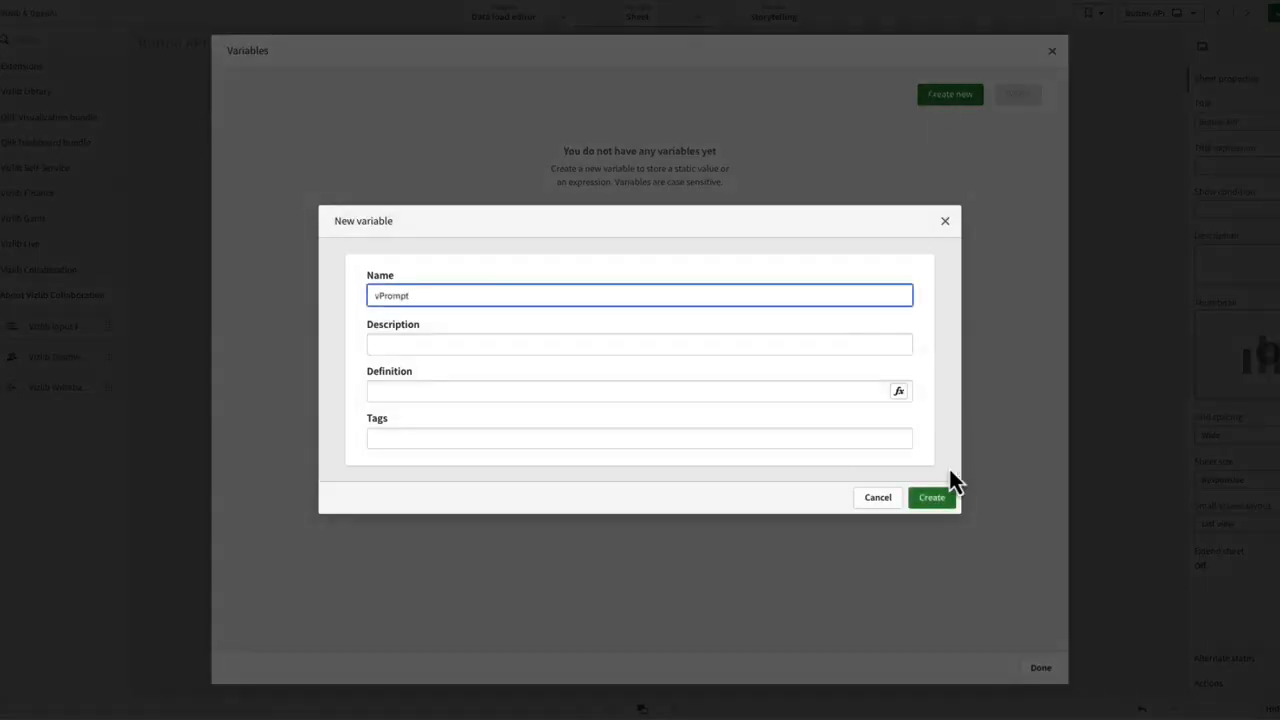
left_click(940, 500)
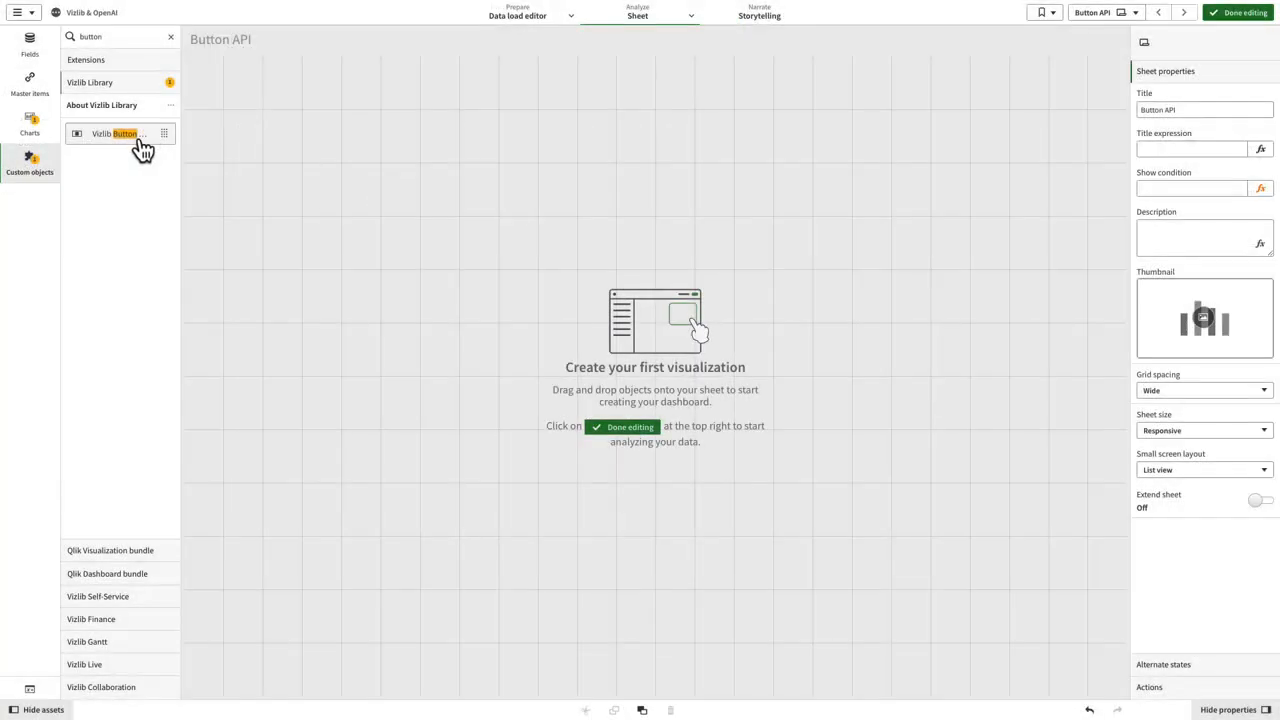
- Place a Vizlib Button object on the sheet and add an API Integration action to Button 1
left_click_drag(143, 148, 294, 191)
left_click(25, 167)
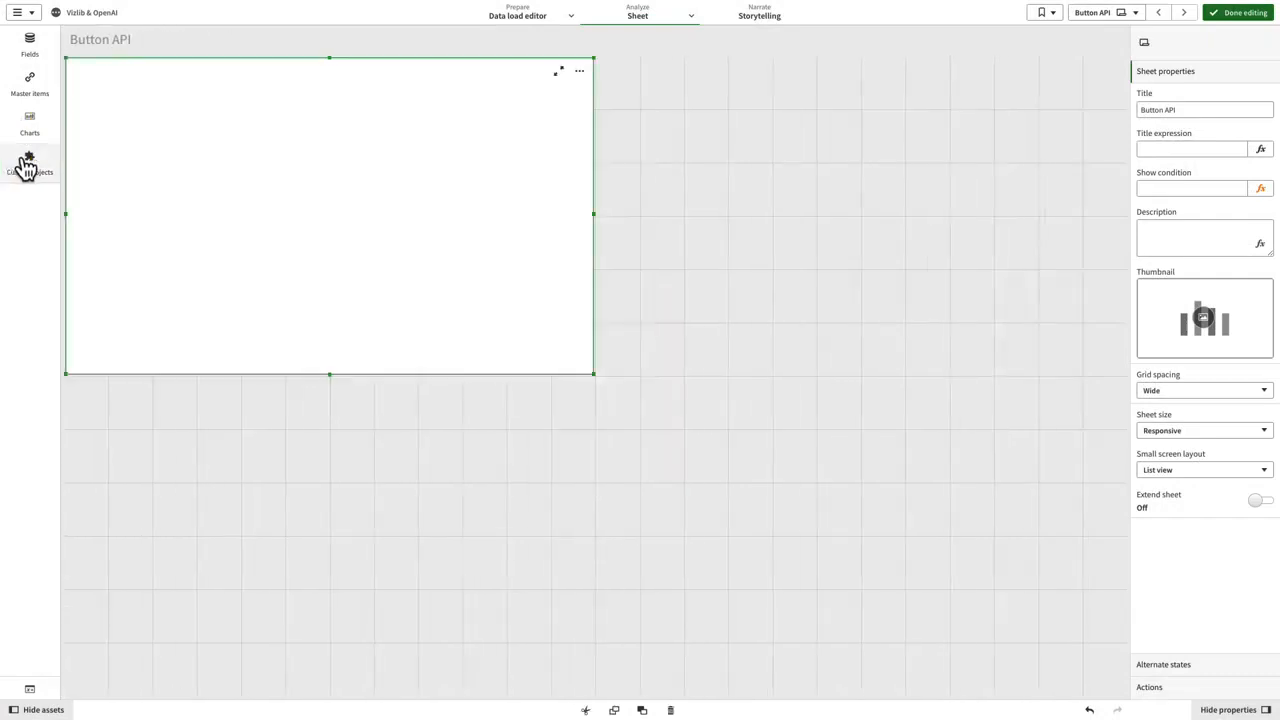
left_click(1240, 120)
left_click(1232, 148)
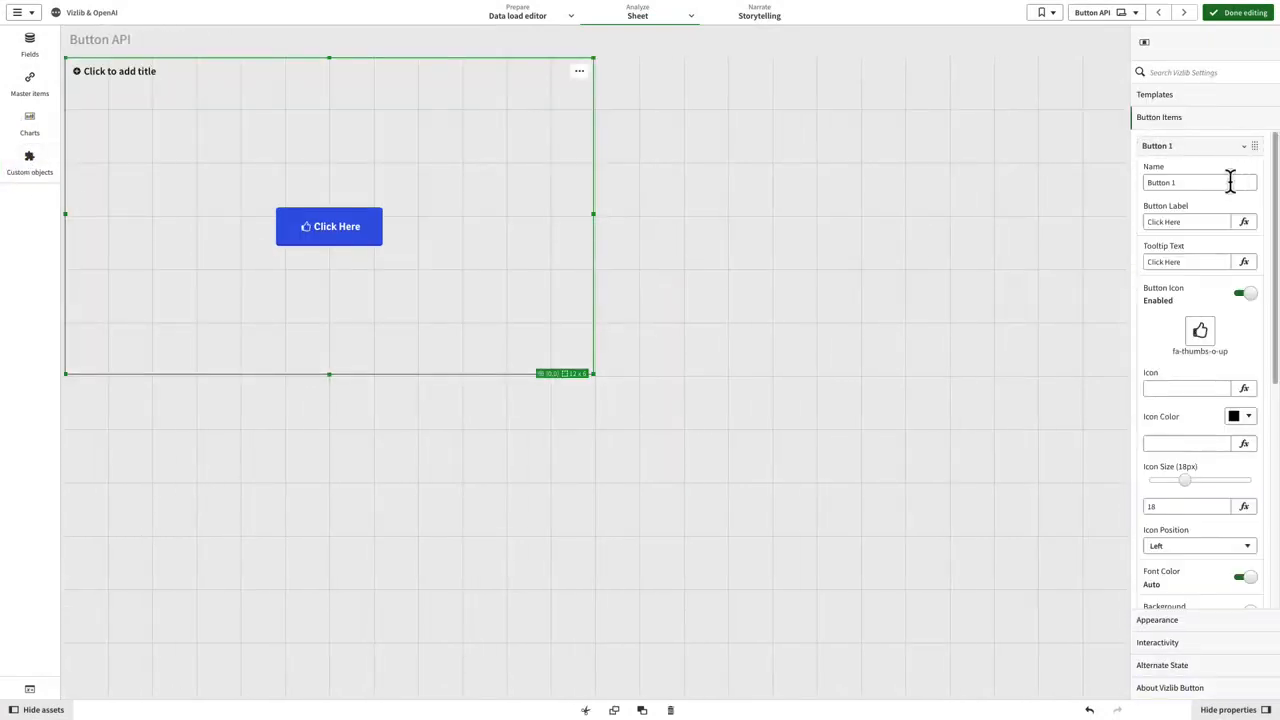
scroll(1200, 340, "down", 5)
left_click(1203, 480)
left_click(1228, 340)
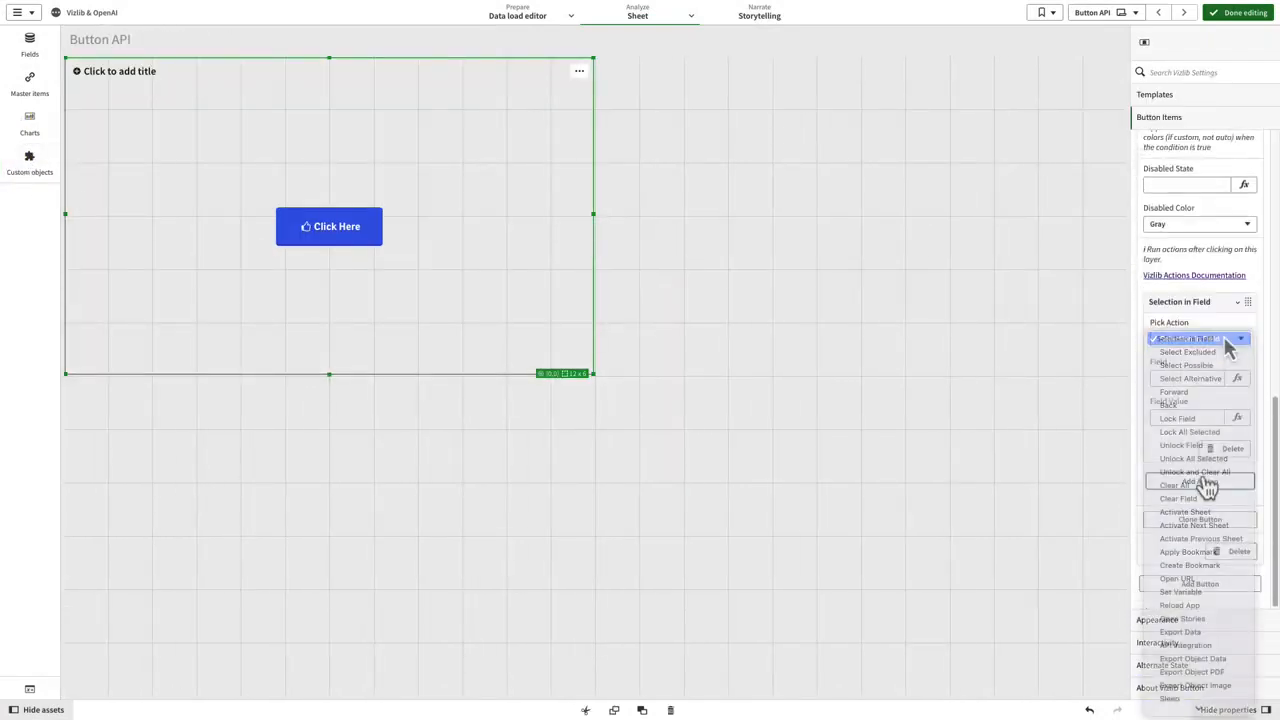
left_click(1245, 646)
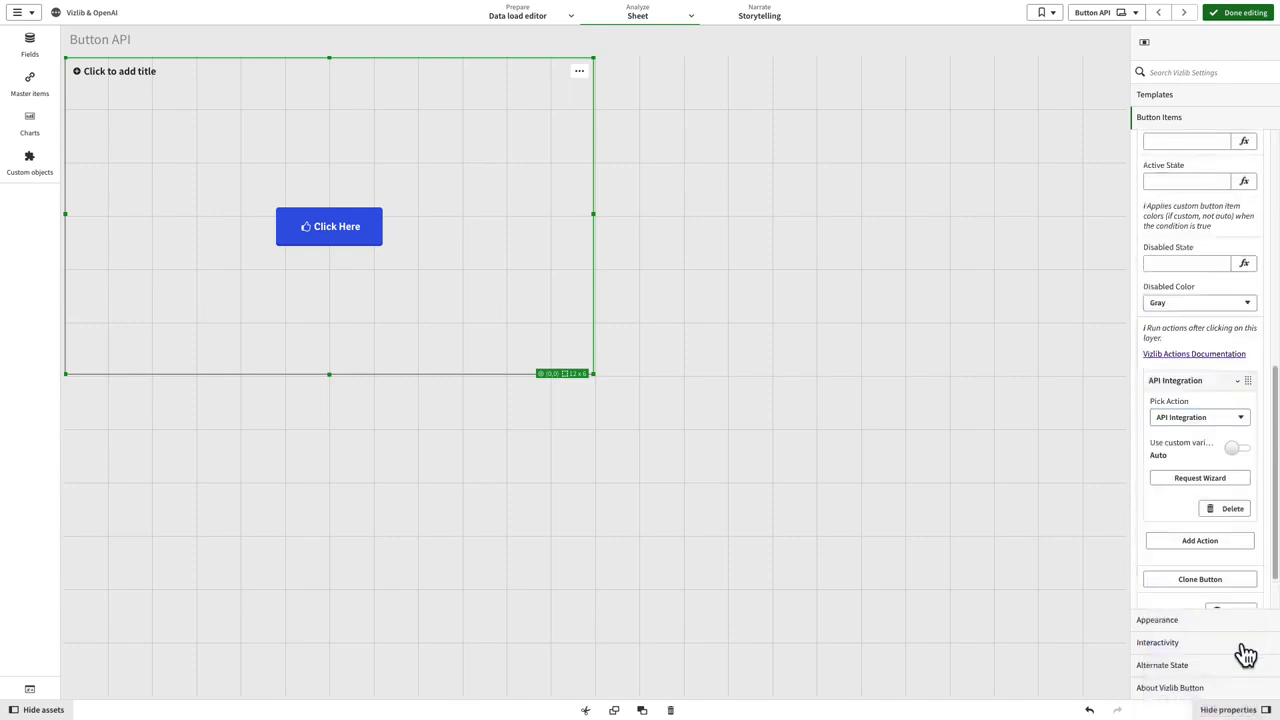
- Switch the API Integration action to a custom variable and examine the variable name field
left_click(1240, 389)
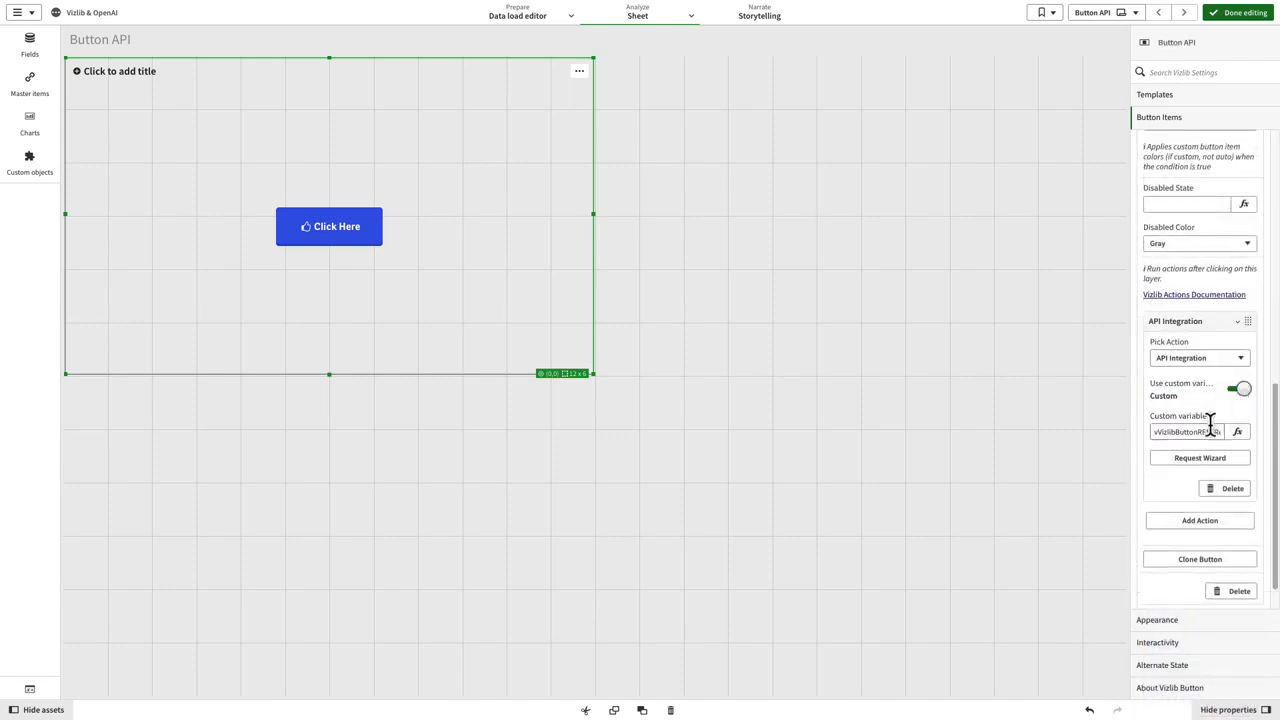
left_click(1210, 428)
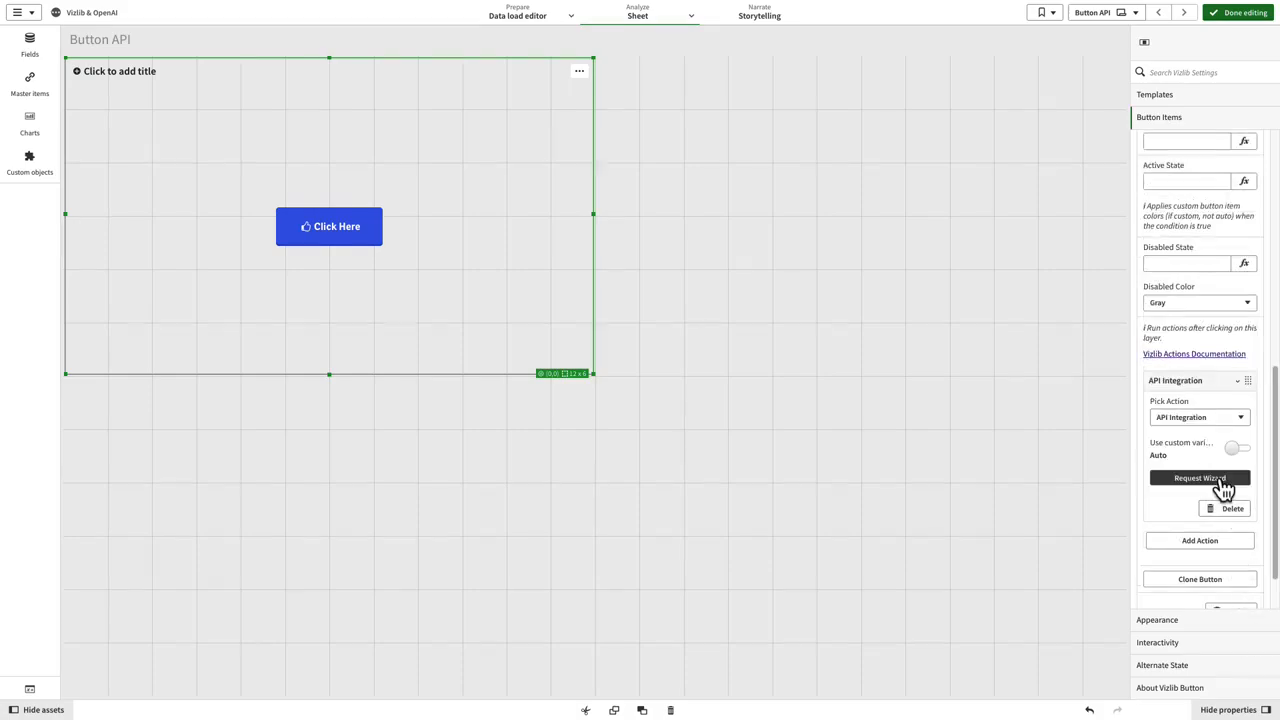
left_click(1212, 479)
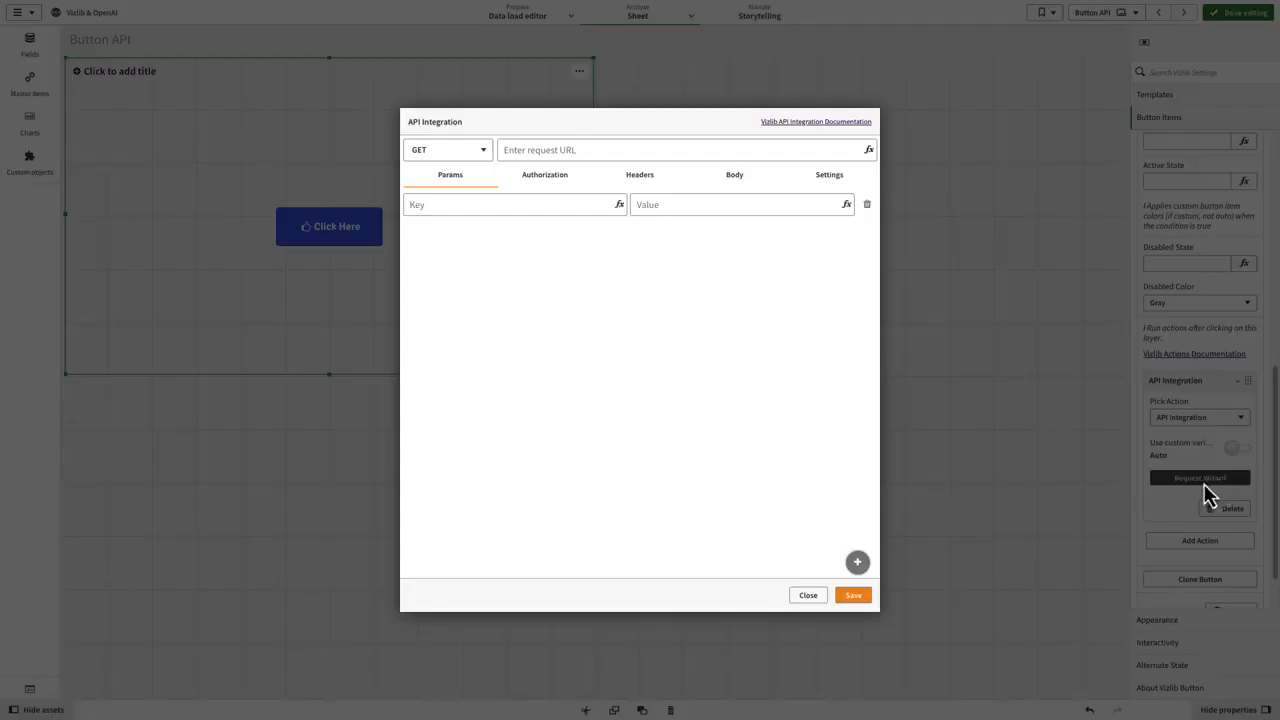
left_click(489, 155)
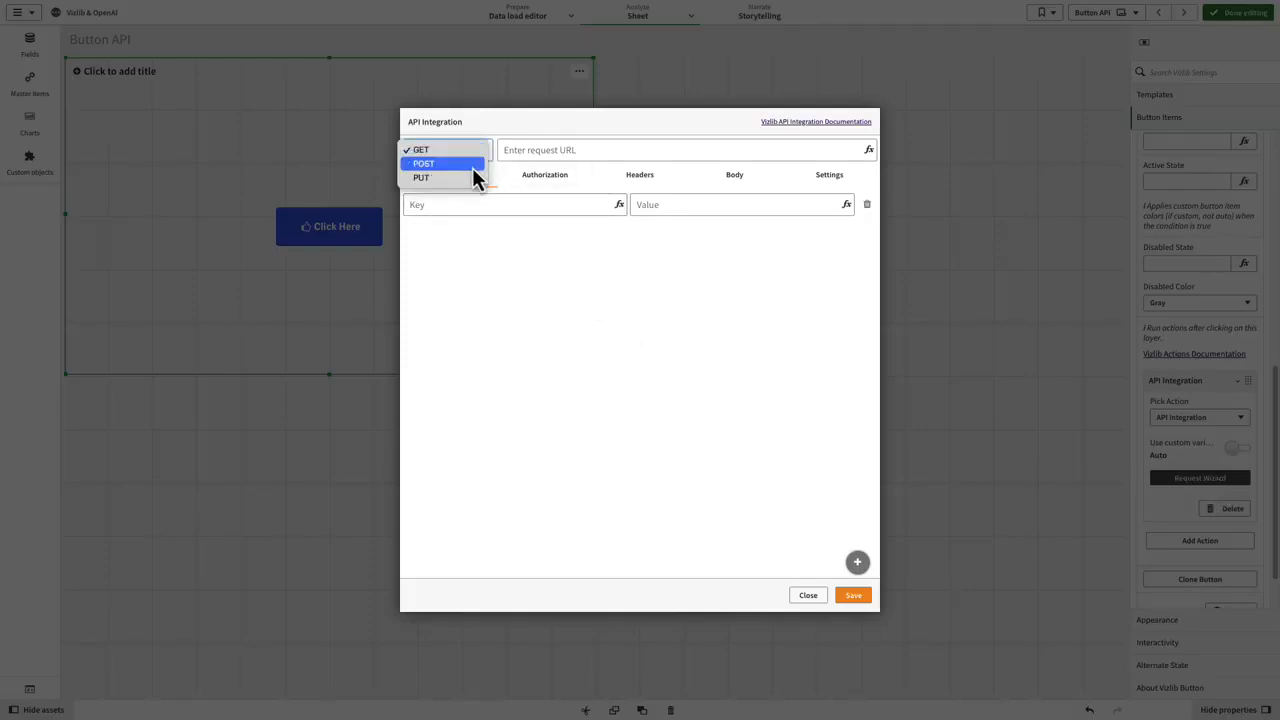
left_click(472, 165)
left_click(534, 150)
key("ctrl+v")
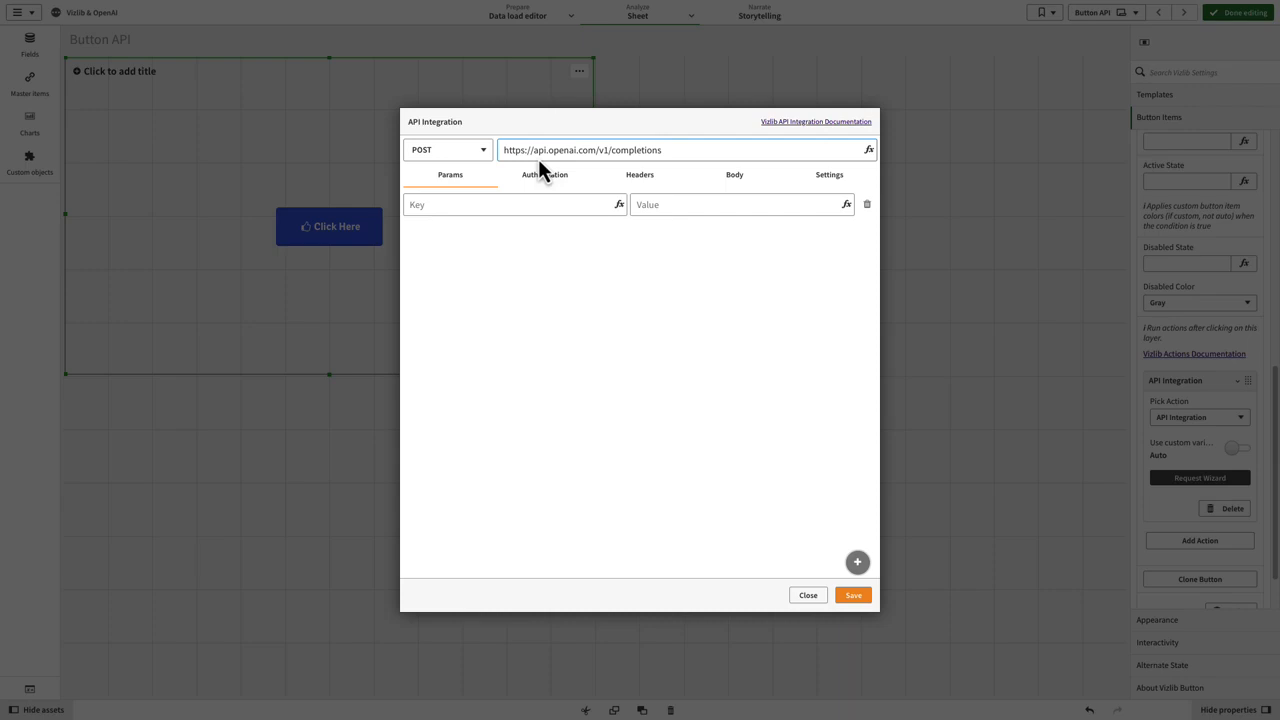
- Set the request's authorization to Bearer Token with the API key as the token, and check the resulting header
left_click(543, 175)
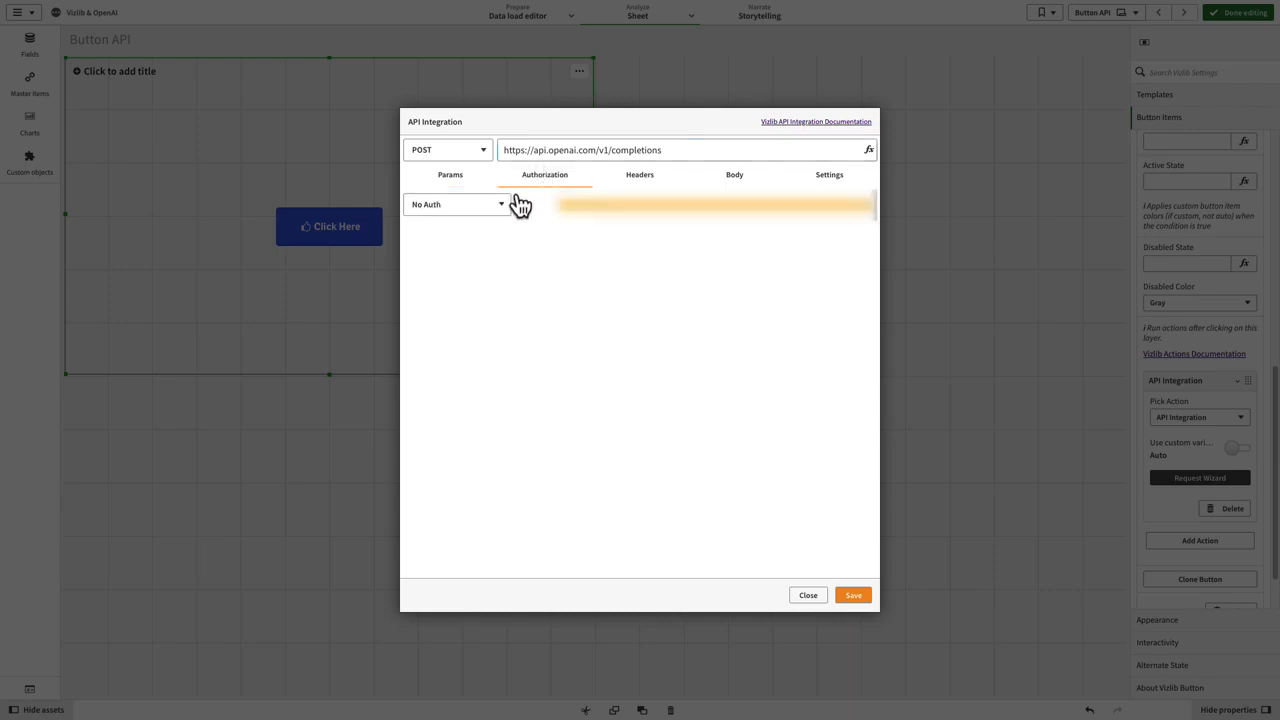
left_click(508, 205)
left_click(487, 240)
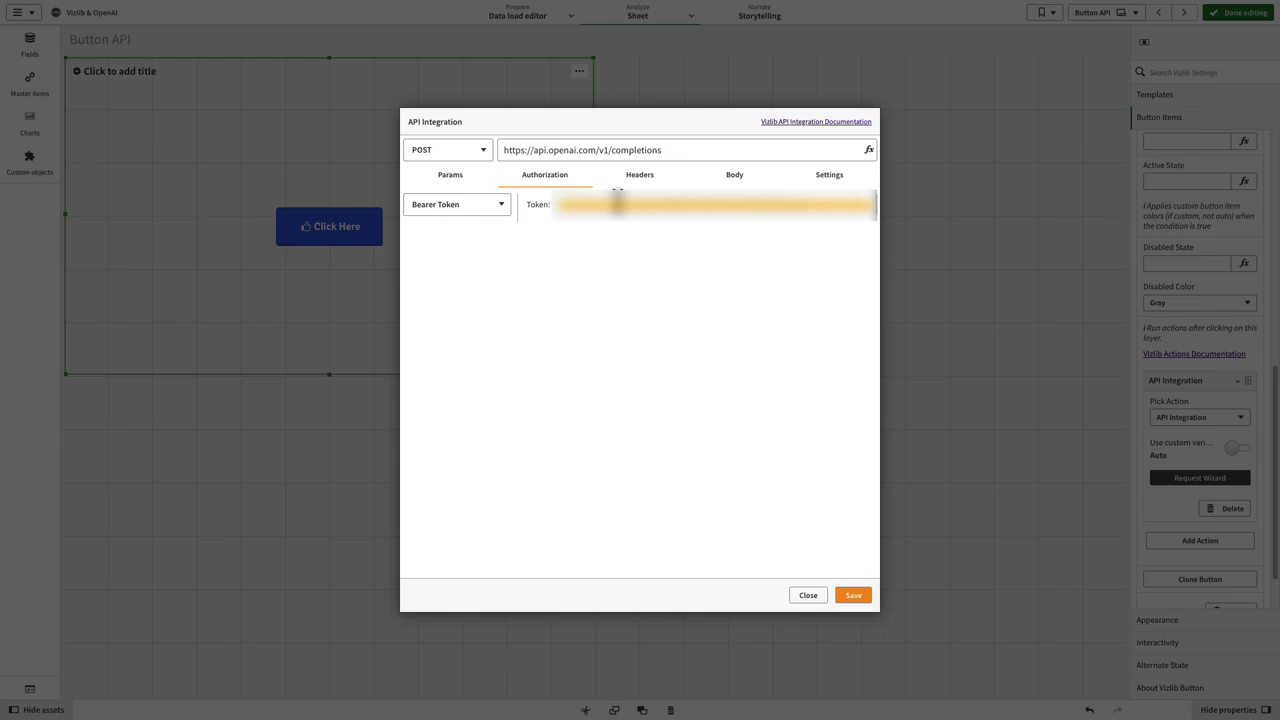
left_click(638, 176)
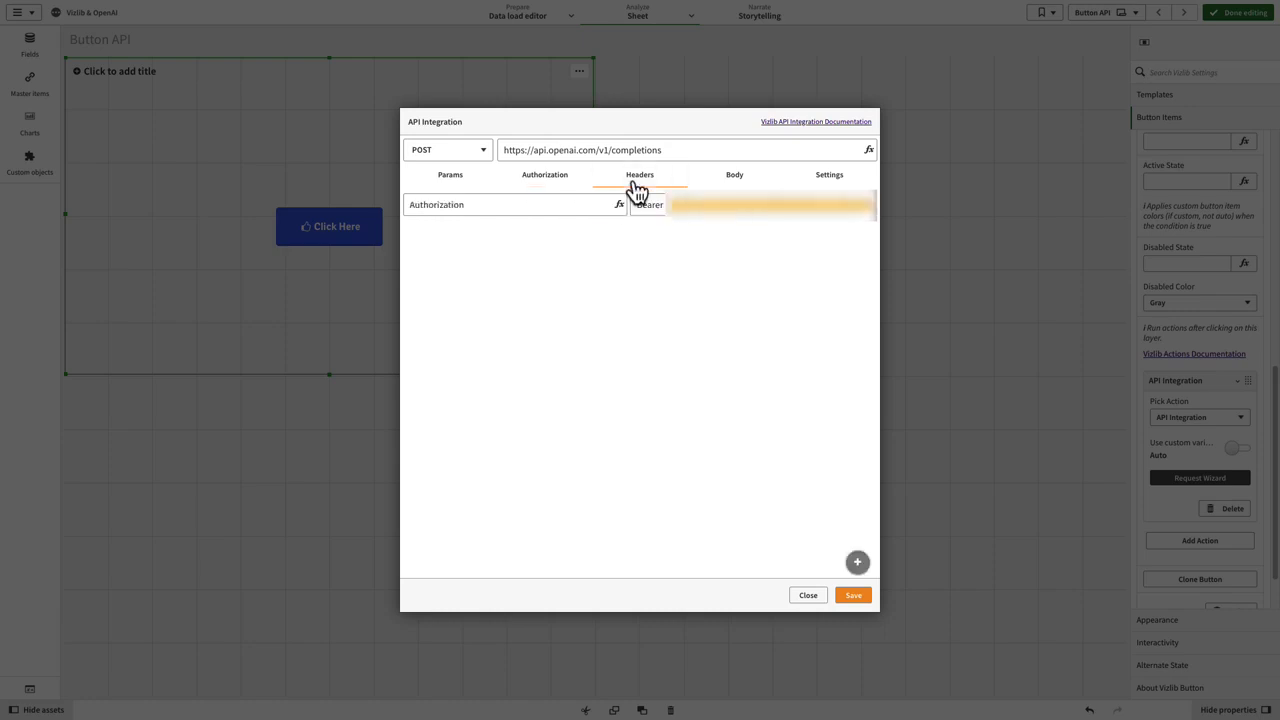
- Define the JSON body expression with model text-davinci-003, prompt $(vPrompt), temperature 0 and max_tokens 300, check the response settings, and save the request
left_click(735, 178)
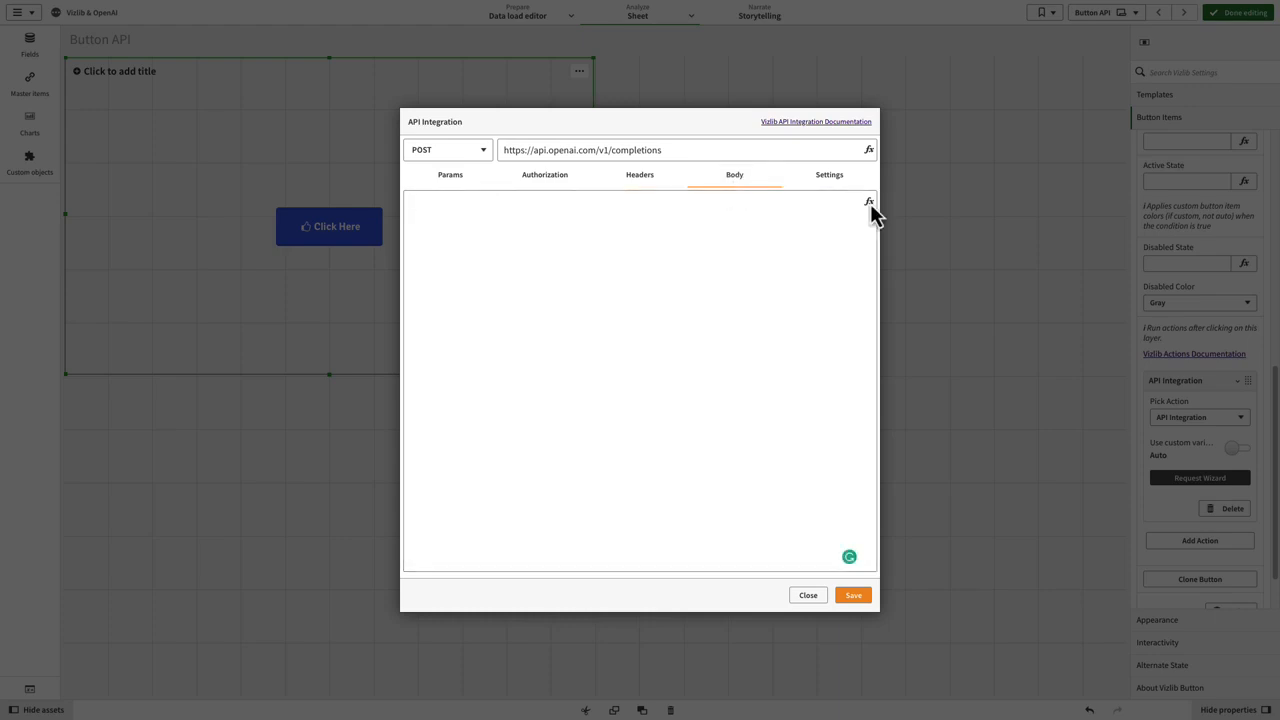
left_click(869, 203)
key("ctrl+v")
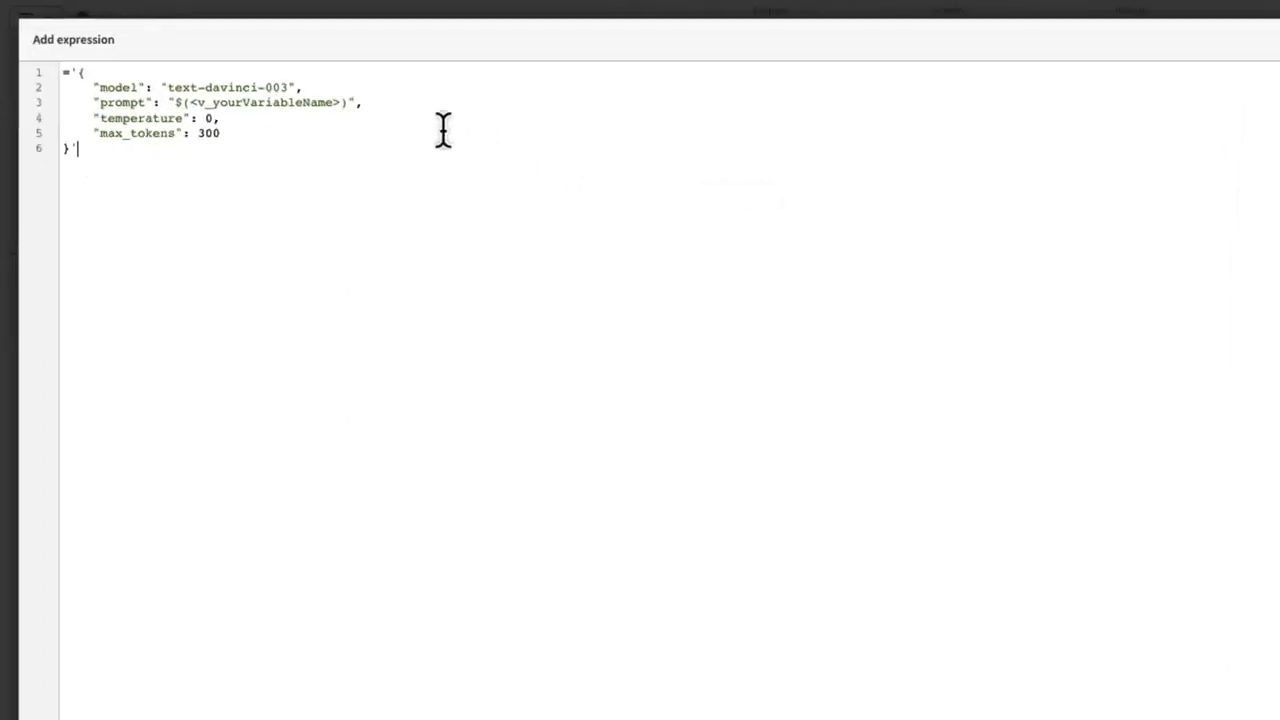
left_click_drag(454, 138, 255, 138)
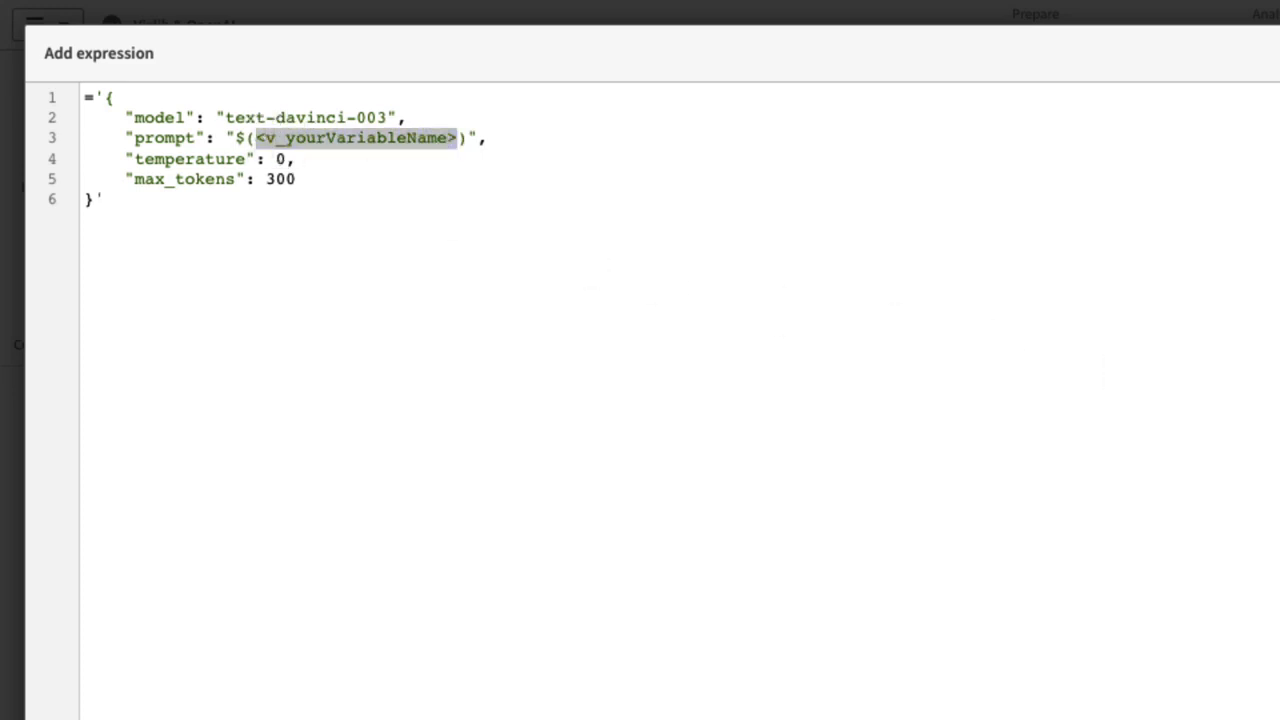
type("vPrompt")
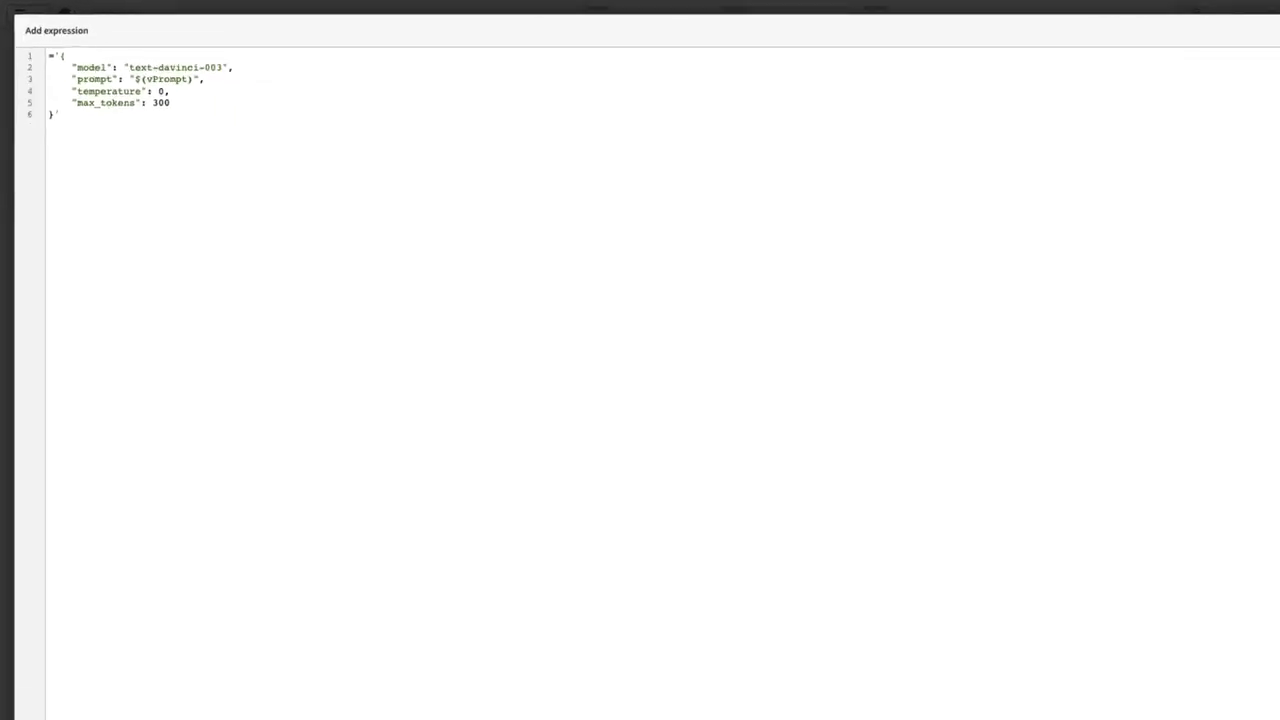
left_click(1237, 697)
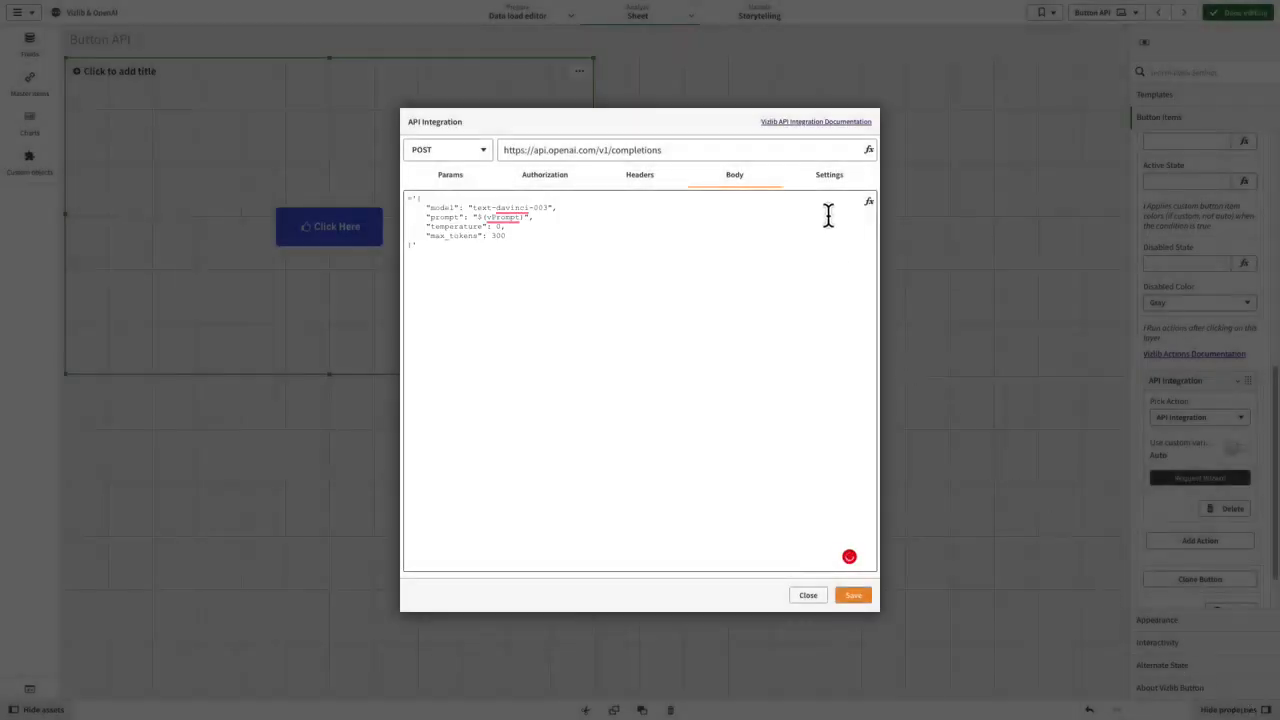
left_click(830, 180)
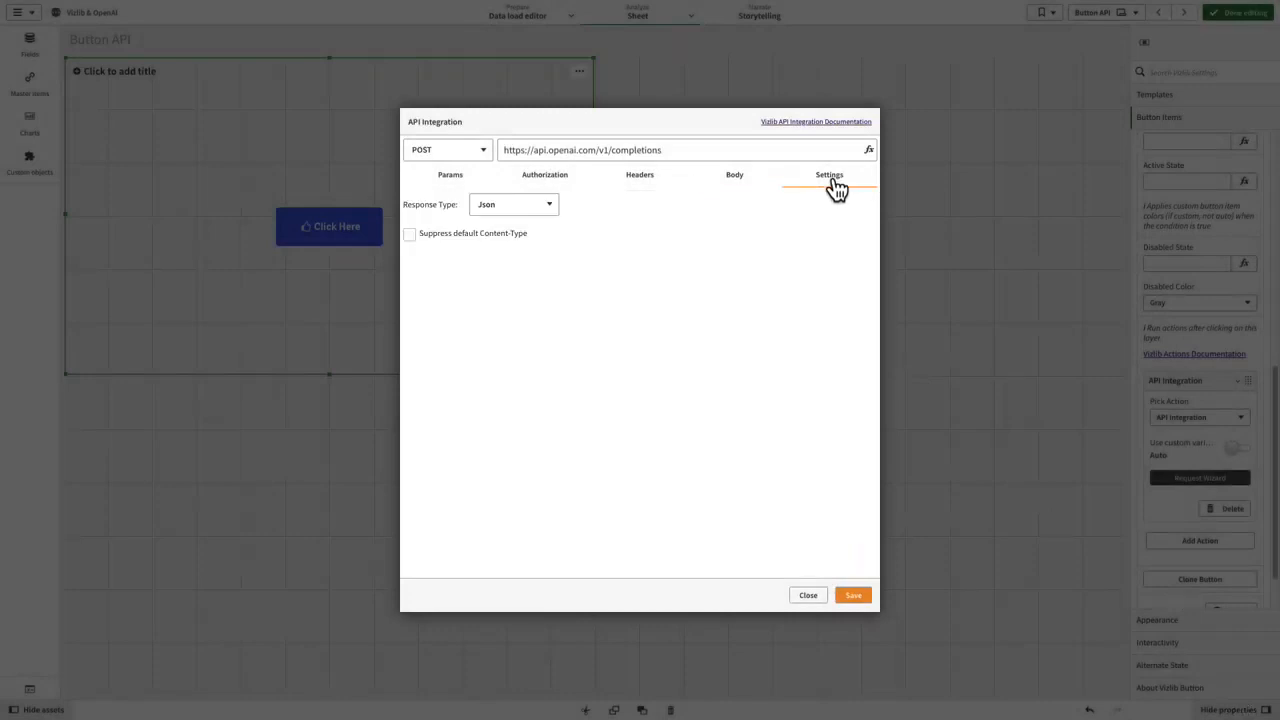
left_click(854, 597)
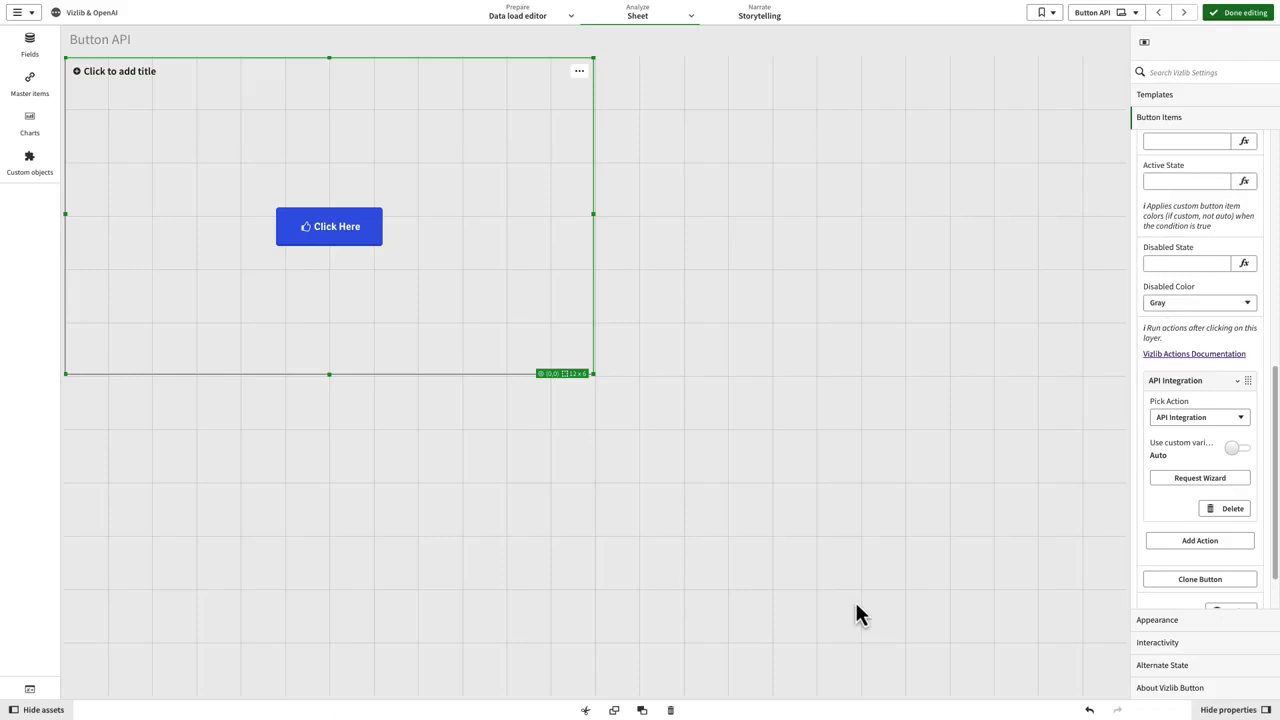
- Search the custom objects for "slider" and place a Vizlib Slider on the sheet below the button
left_click(38, 172)
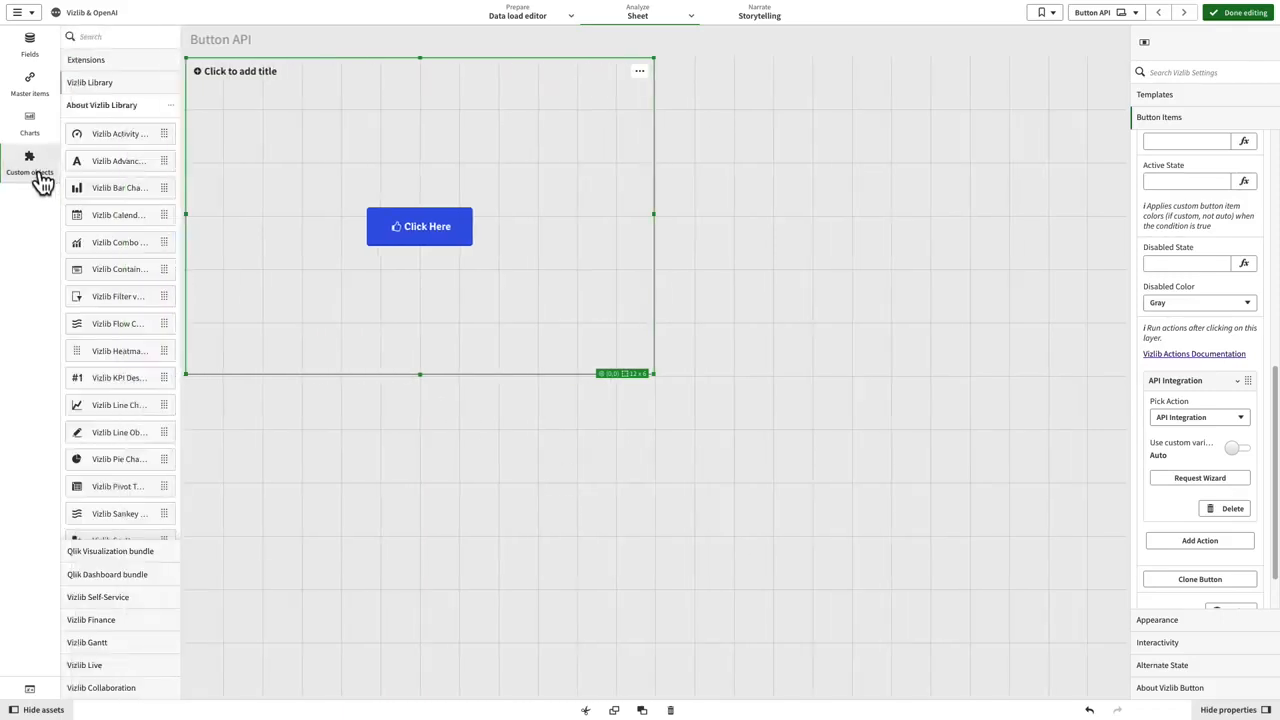
left_click(100, 37)
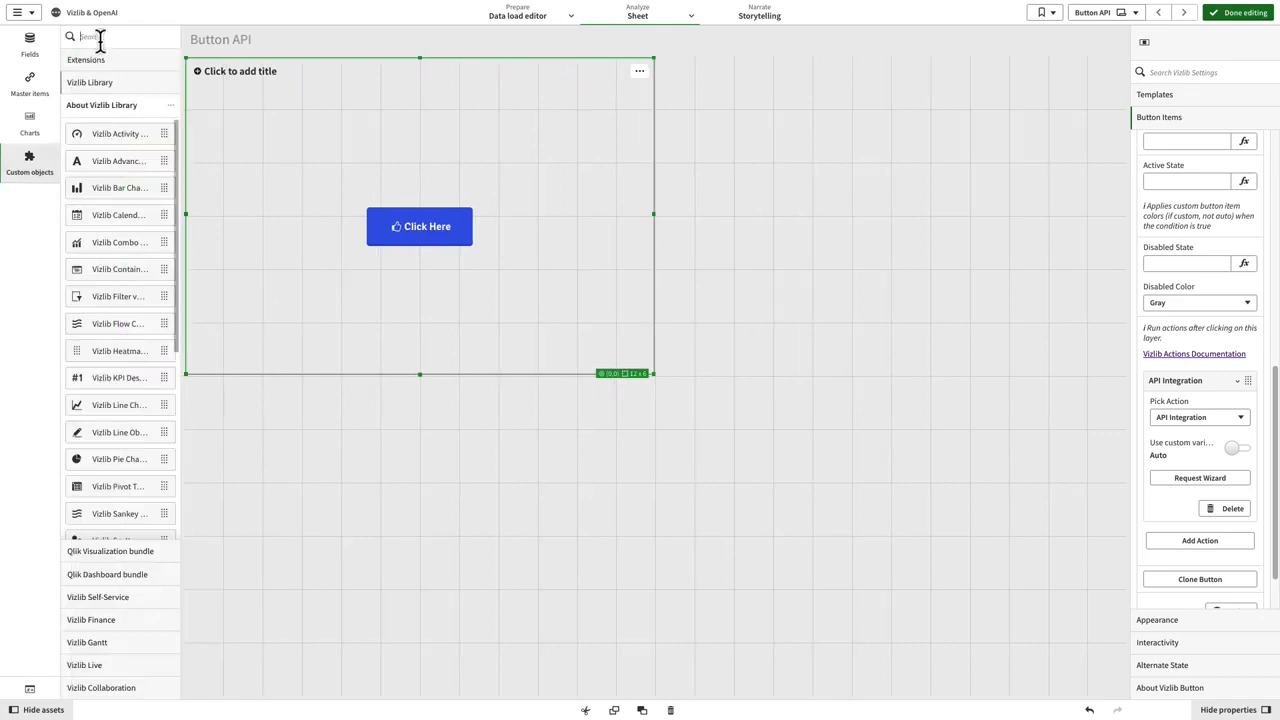
type("slider")
left_click_drag(118, 133, 503, 447)
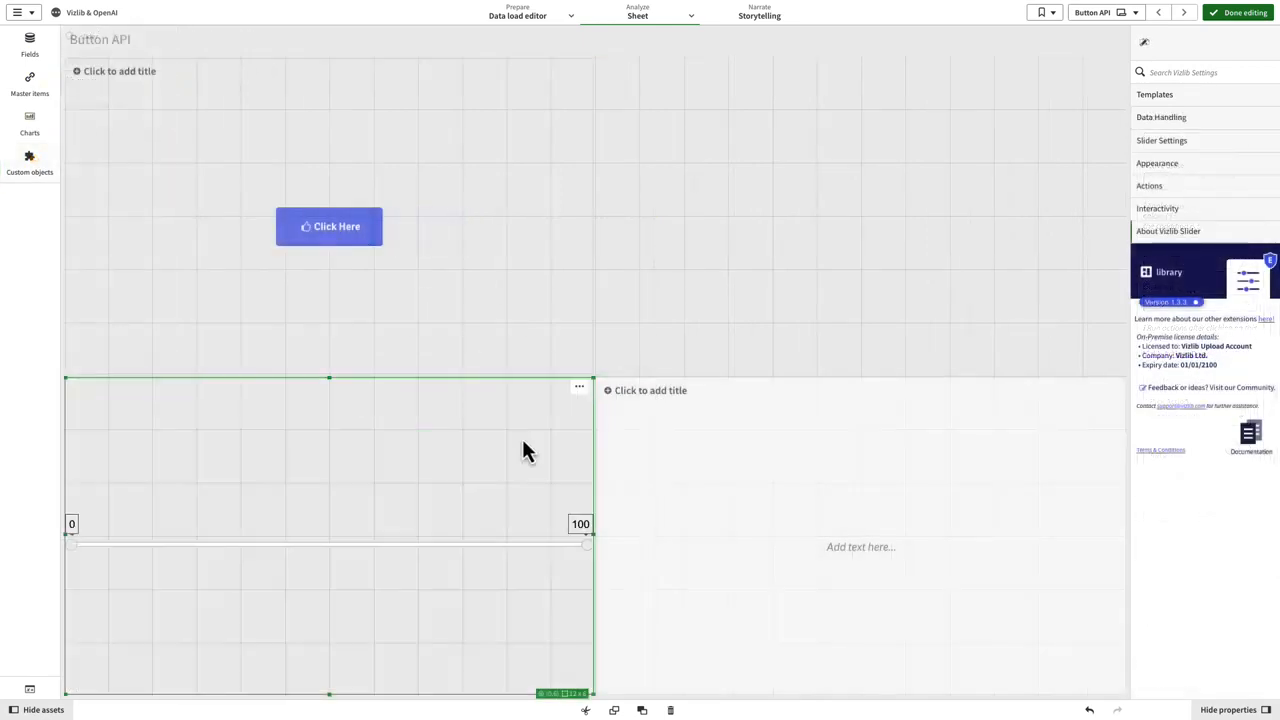
- Set the text expression of the Advanced Text Object beside the slider to =vPrompt
left_click(690, 440)
left_click(1190, 72)
left_click(1251, 110)
left_click(1248, 586)
left_click(1242, 695)
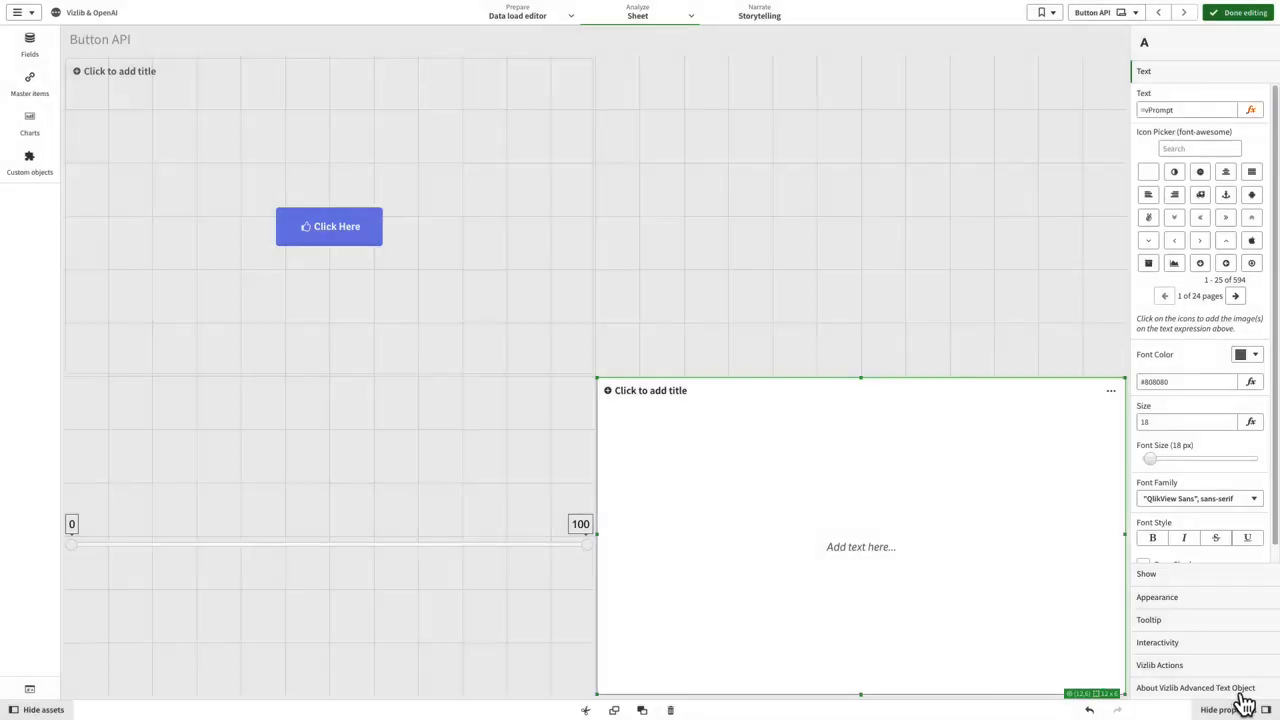
- Define the vPrompt variable as ='Compare the percentage difference between ' & vRange1 & ' and ' & vRange2
left_click(29, 689)
left_click(980, 199)
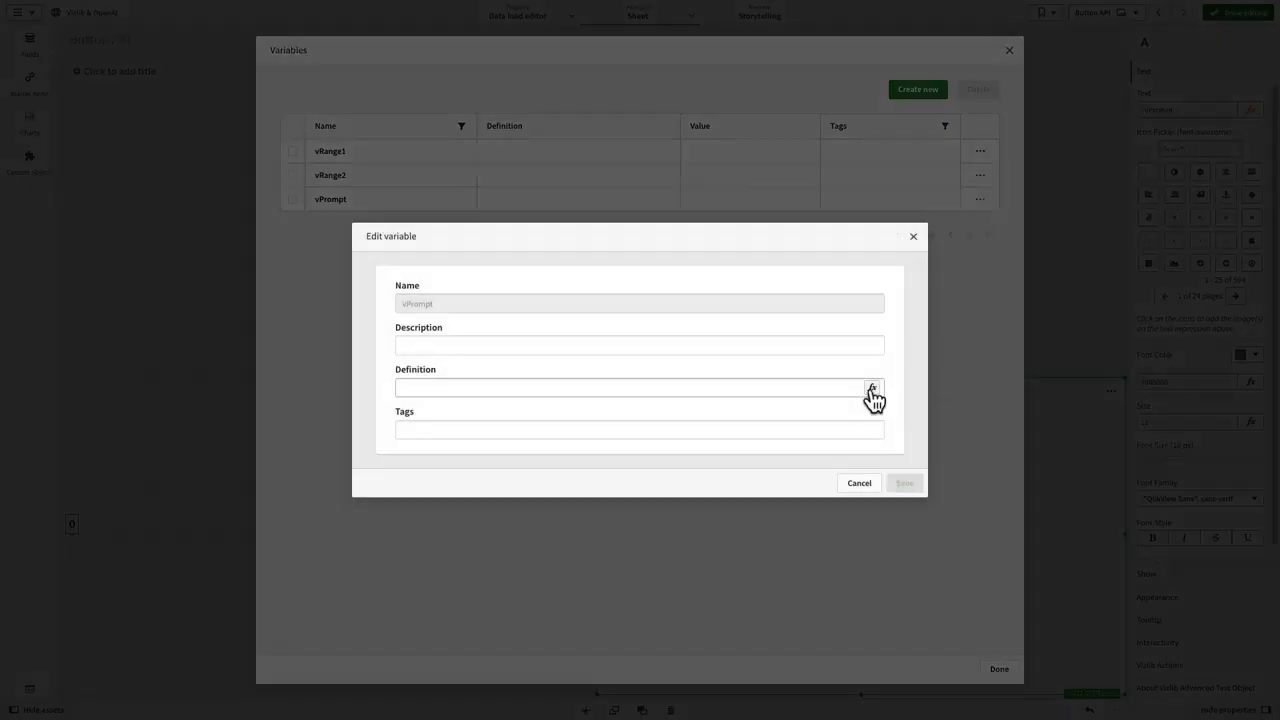
left_click(875, 389)
type("='Compare the percentage difference between ' & vRange1 & ' and ' & vRange2")
left_click(1243, 695)
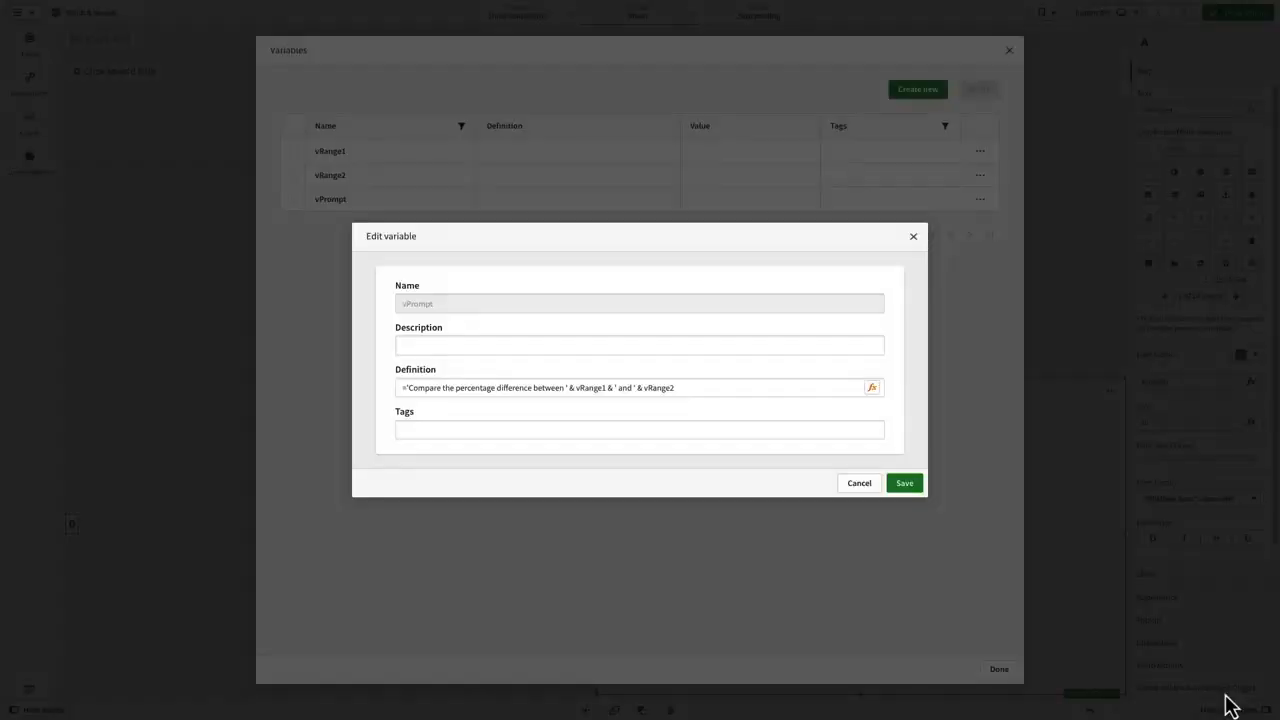
left_click(903, 480)
left_click(997, 668)
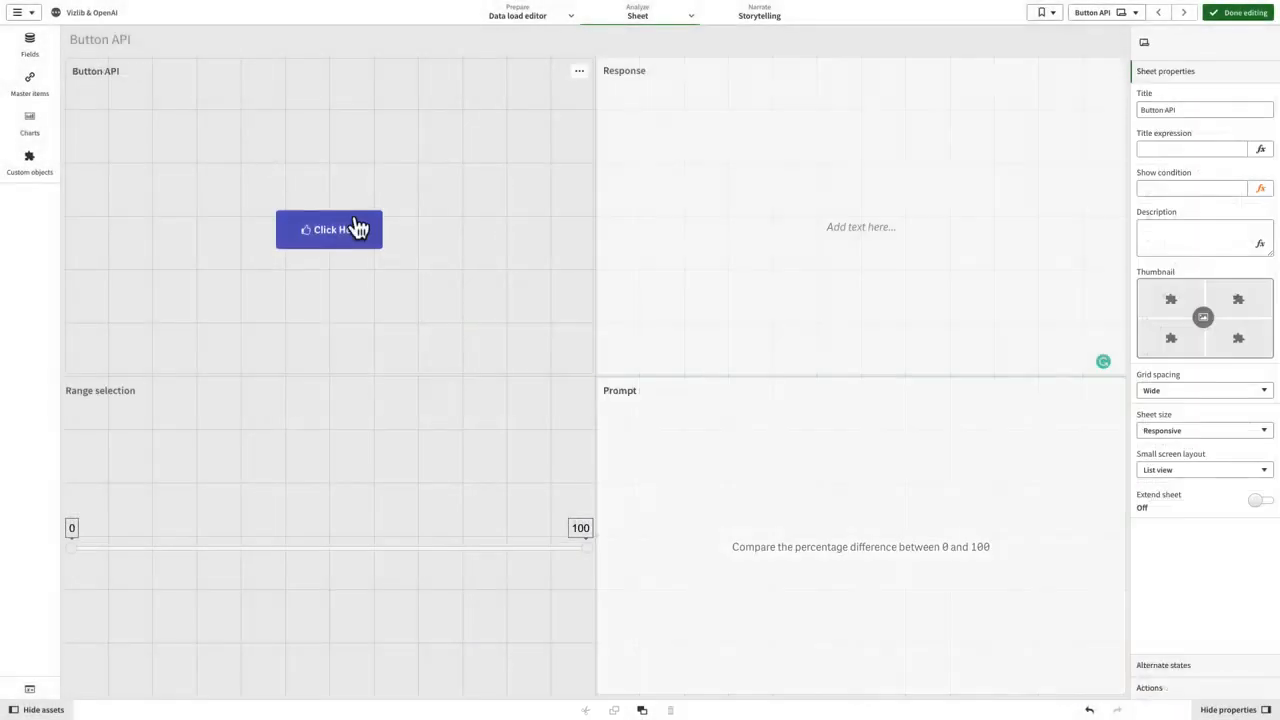
- Enable the custom variable for the button's API Integration action and select the variable's name
left_click(362, 227)
left_click_drag(1270, 205, 1270, 470)
left_click(1239, 390)
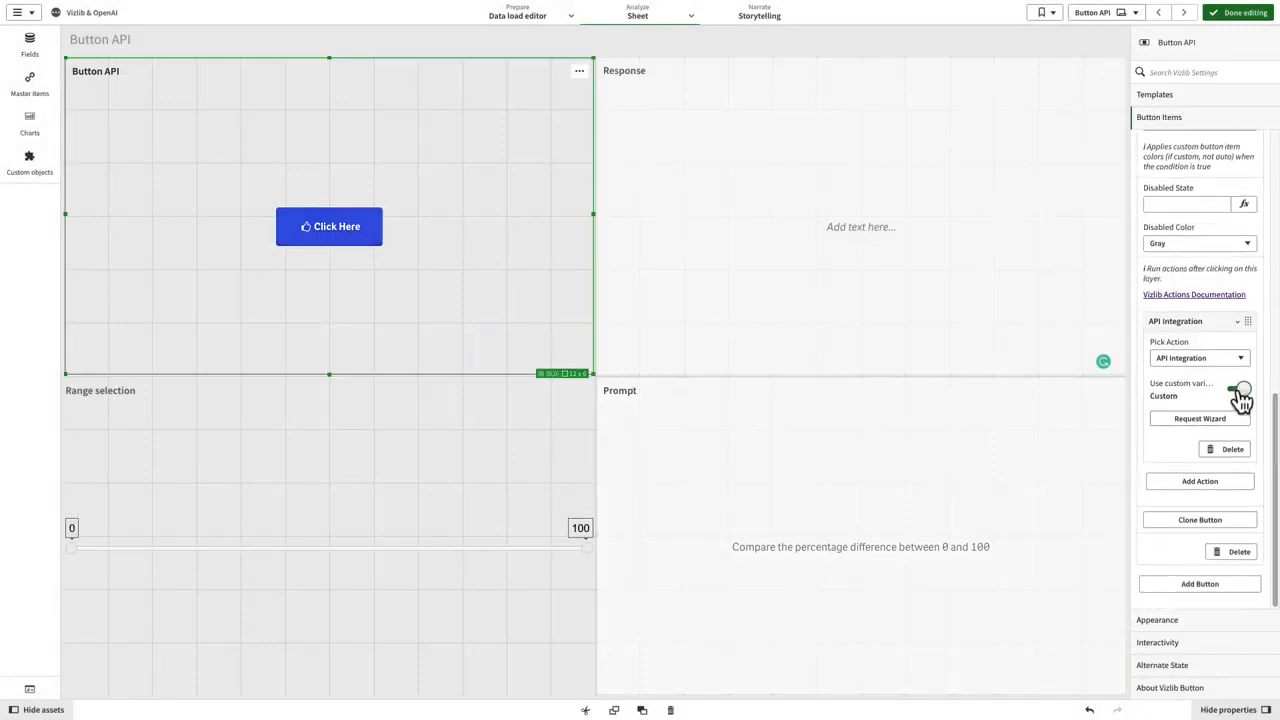
double_click(1210, 428)
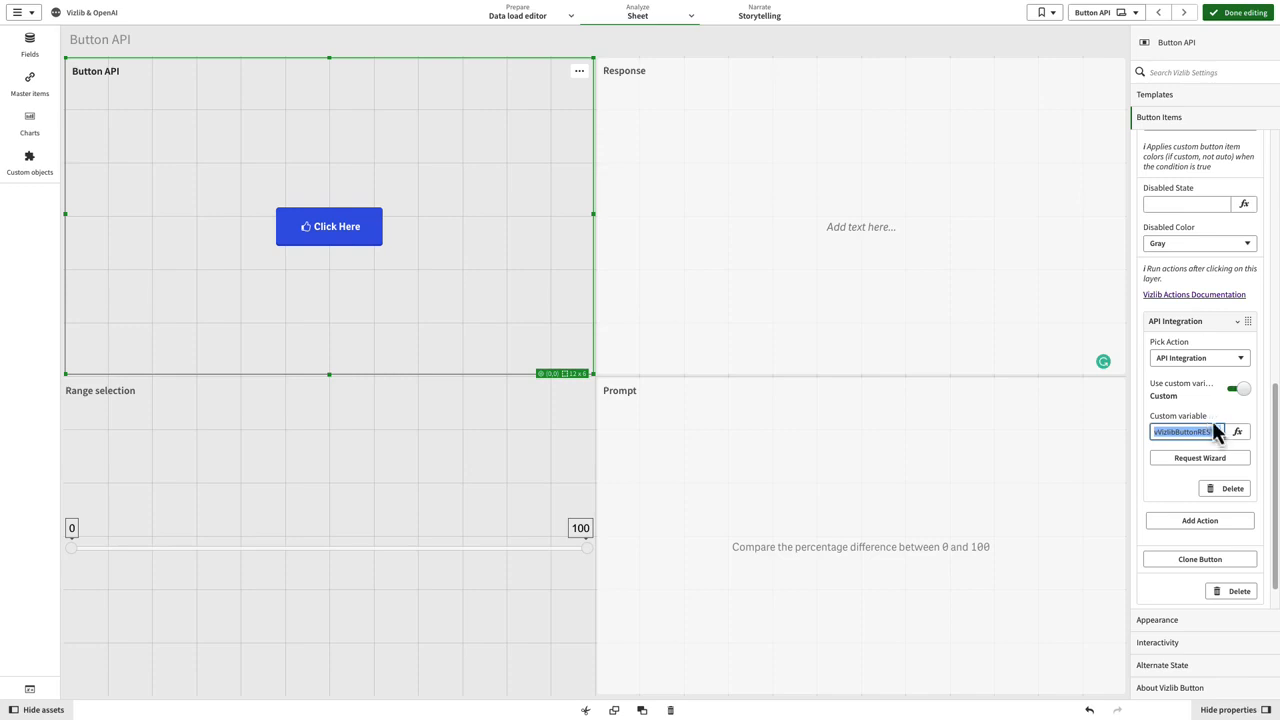
left_click(1213, 415)
- Set the Response text object's expression to =vVizlibButtonRESTResponse_jrfdtSh and run the API button on the sheet
left_click(976, 284)
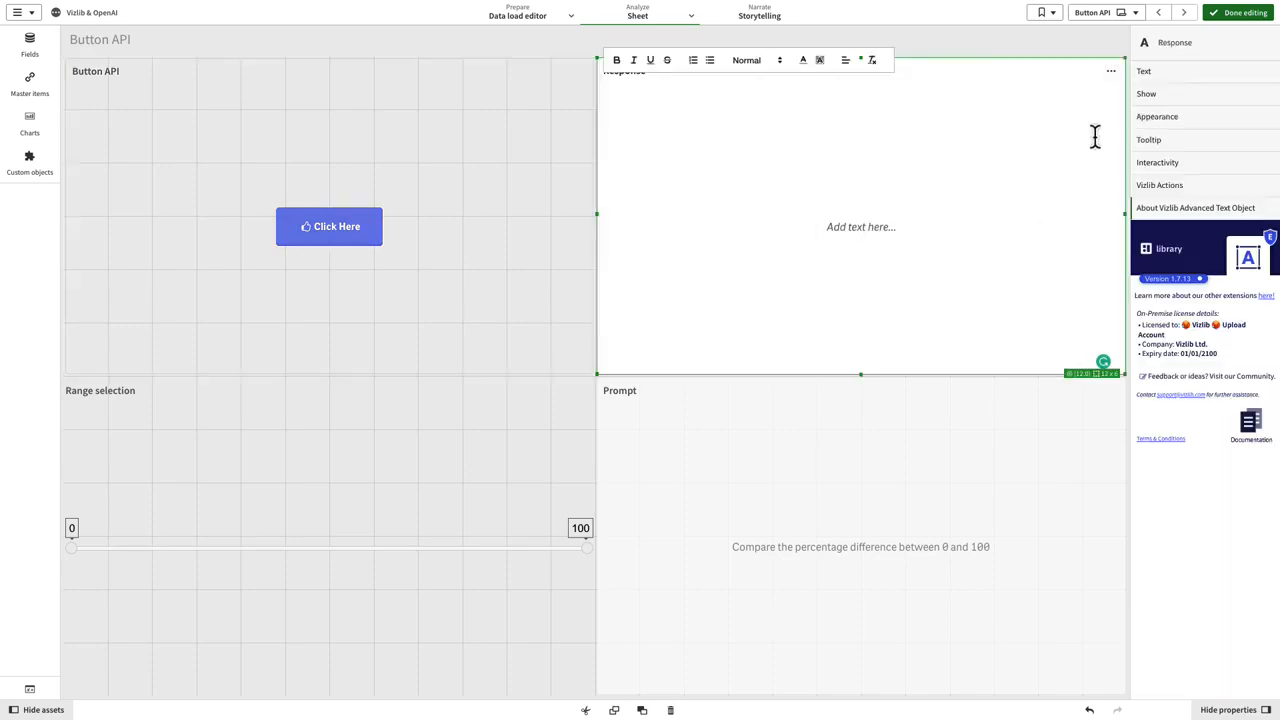
left_click(1146, 80)
left_click(1250, 112)
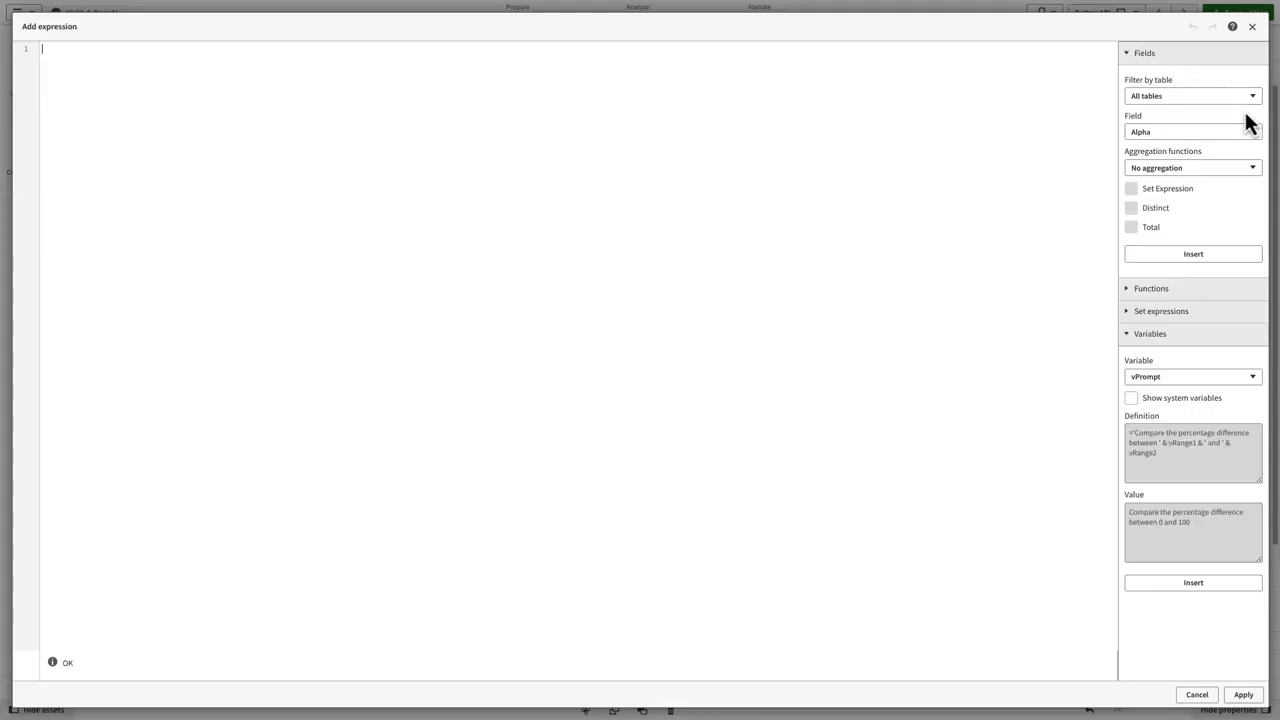
type("=")
type("vVizlibButtonRESTResponse_jrfdtSh")
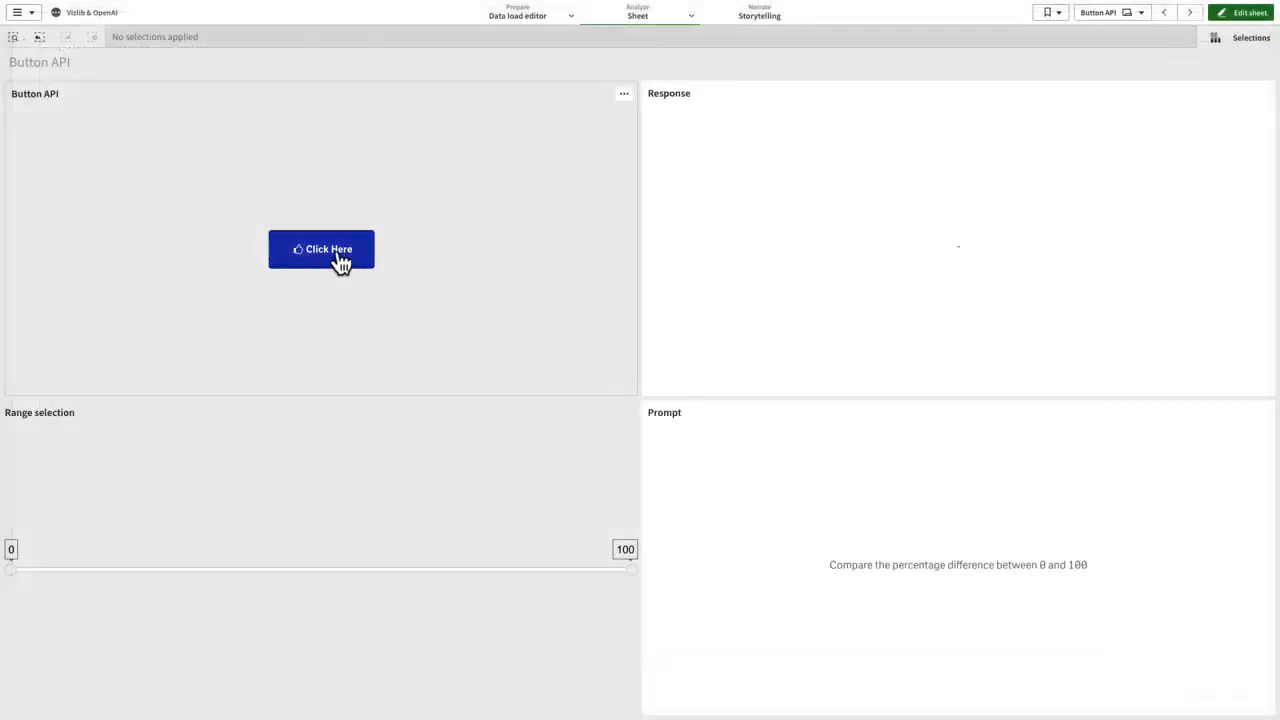
left_click(335, 252)
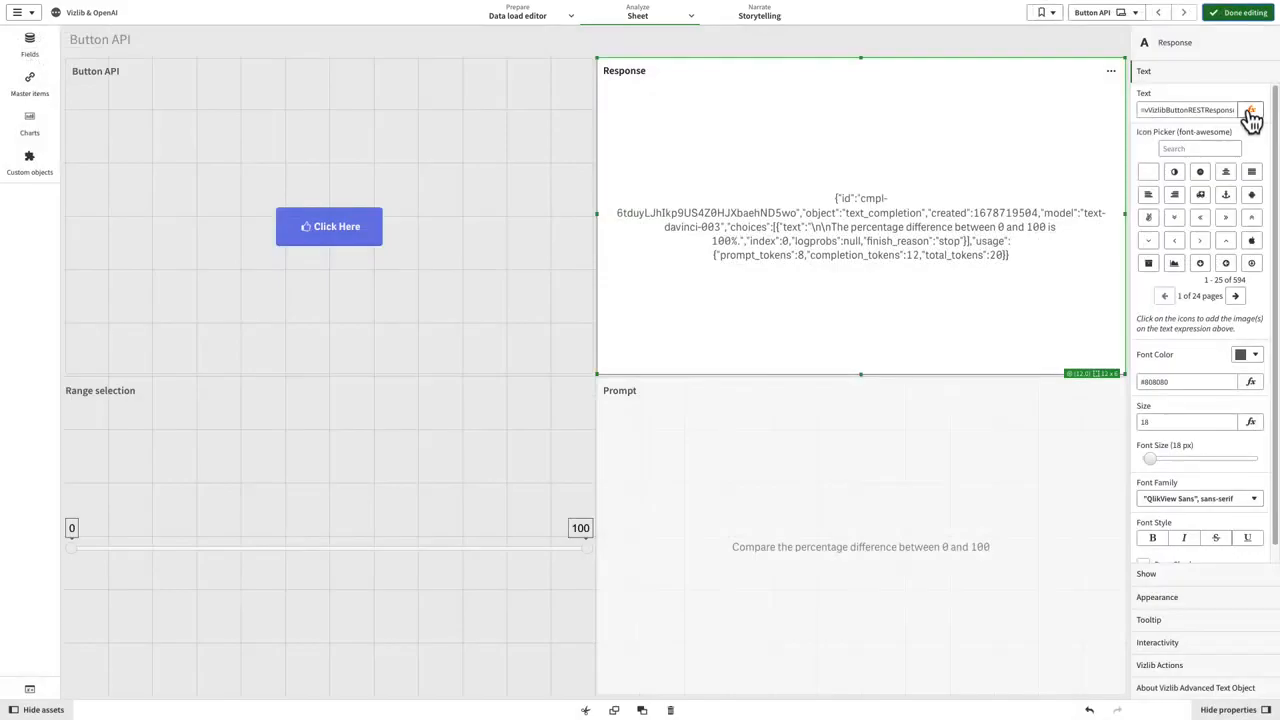
- Replace the Response text expression with one that extracts only the generated answer text from the returned JSON
left_click(1249, 112)
key("ctrl+a")
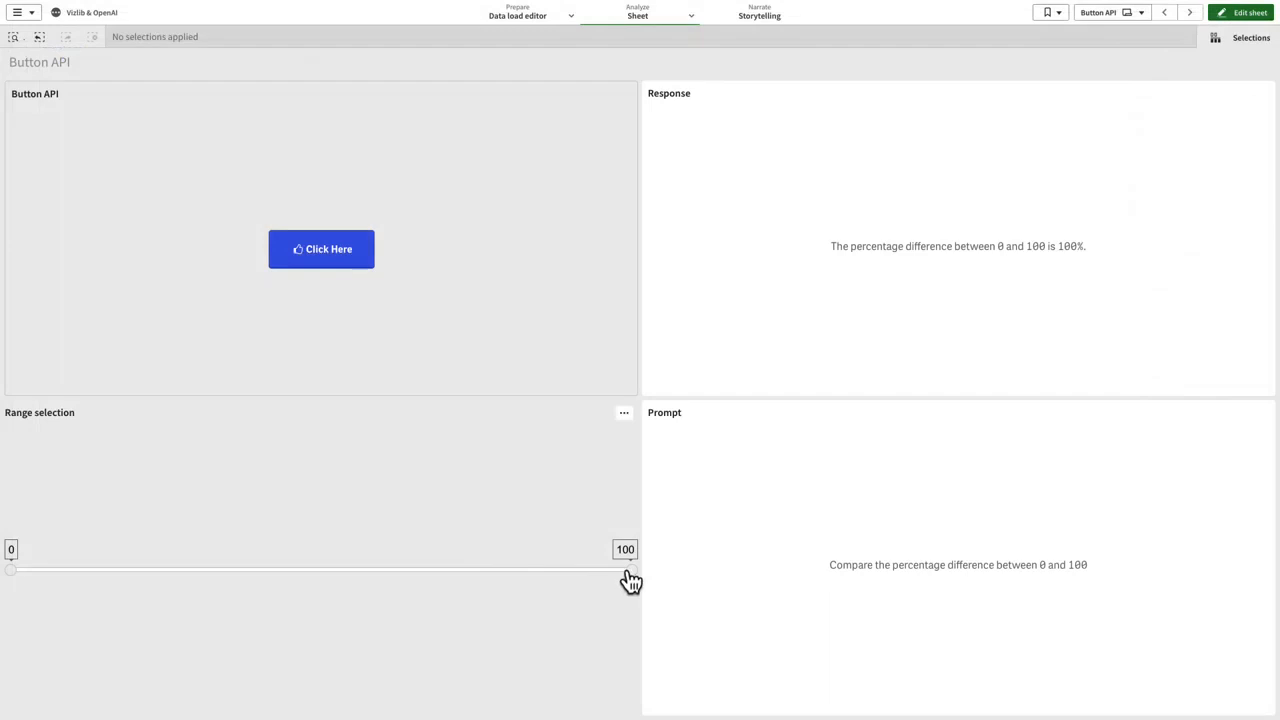
- Set the slider range to 40 and 72 and send the updated prompt with the API button
left_click_drag(630, 580, 443, 586)
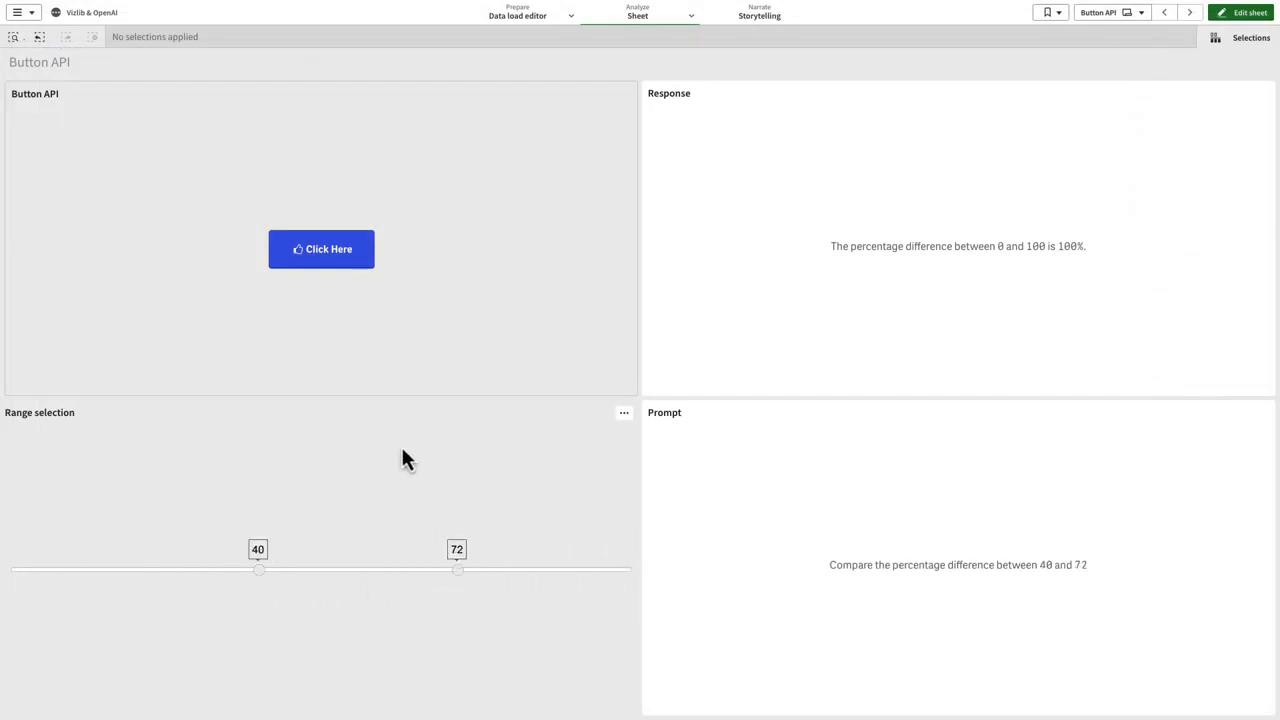
left_click(342, 262)
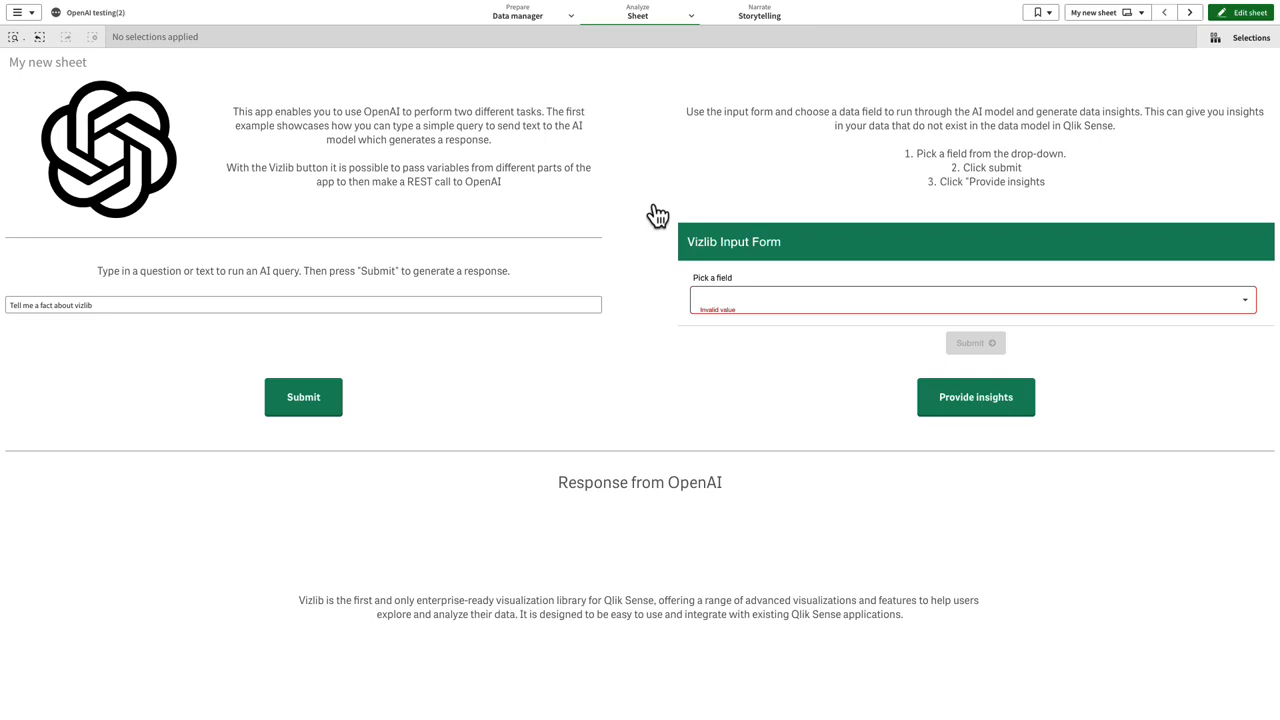
- In the OpenAI testing(2) app, pick the CustomerID field in the Vizlib Input Form and request insights on it
left_click(716, 299)
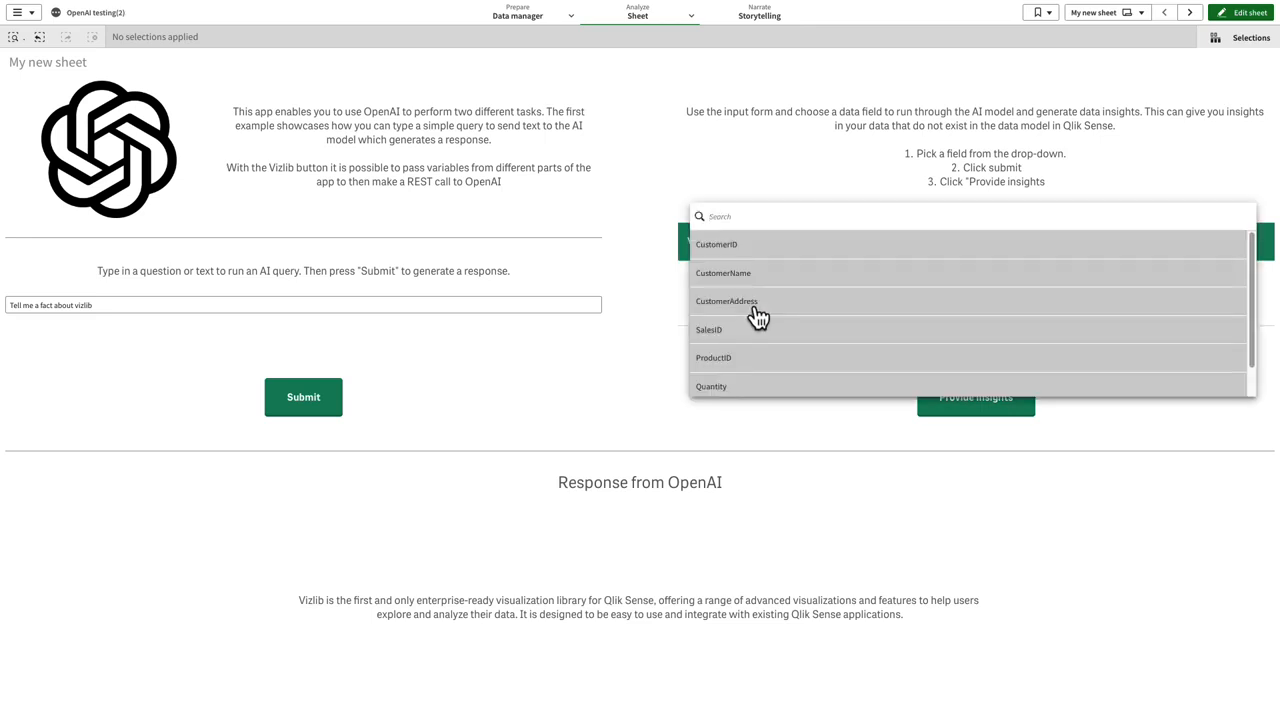
left_click(826, 247)
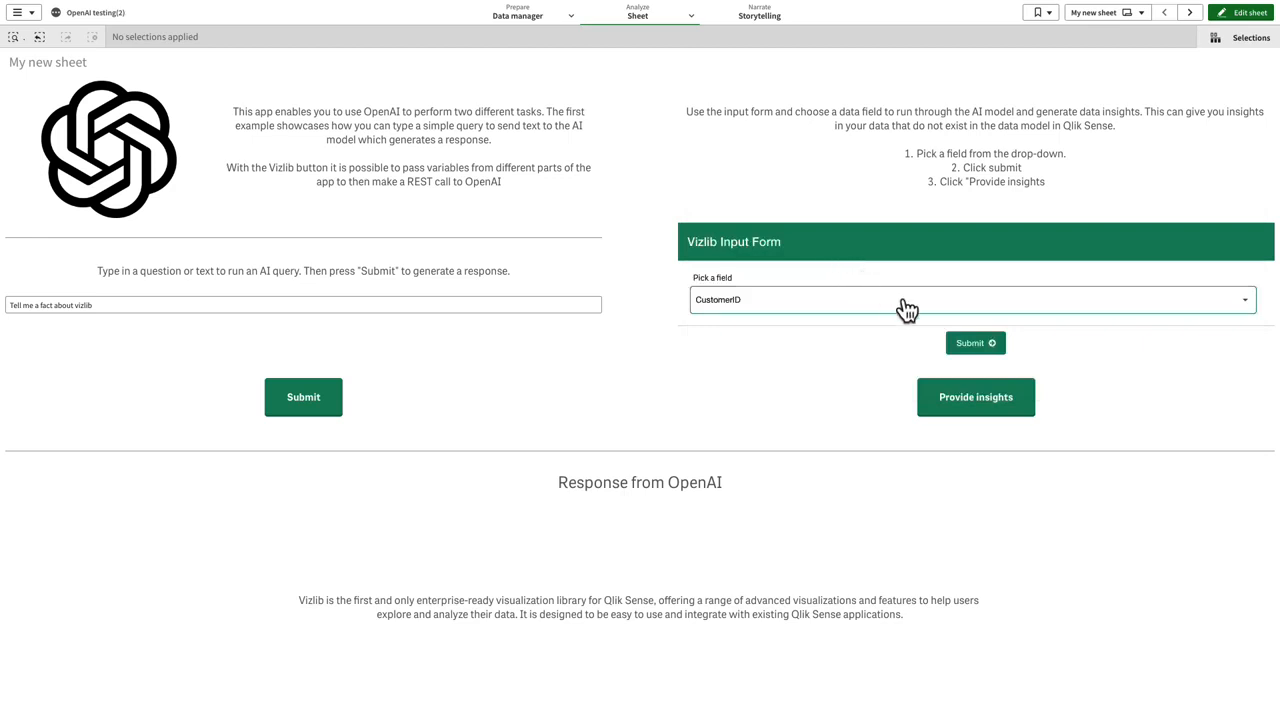
left_click(1000, 405)
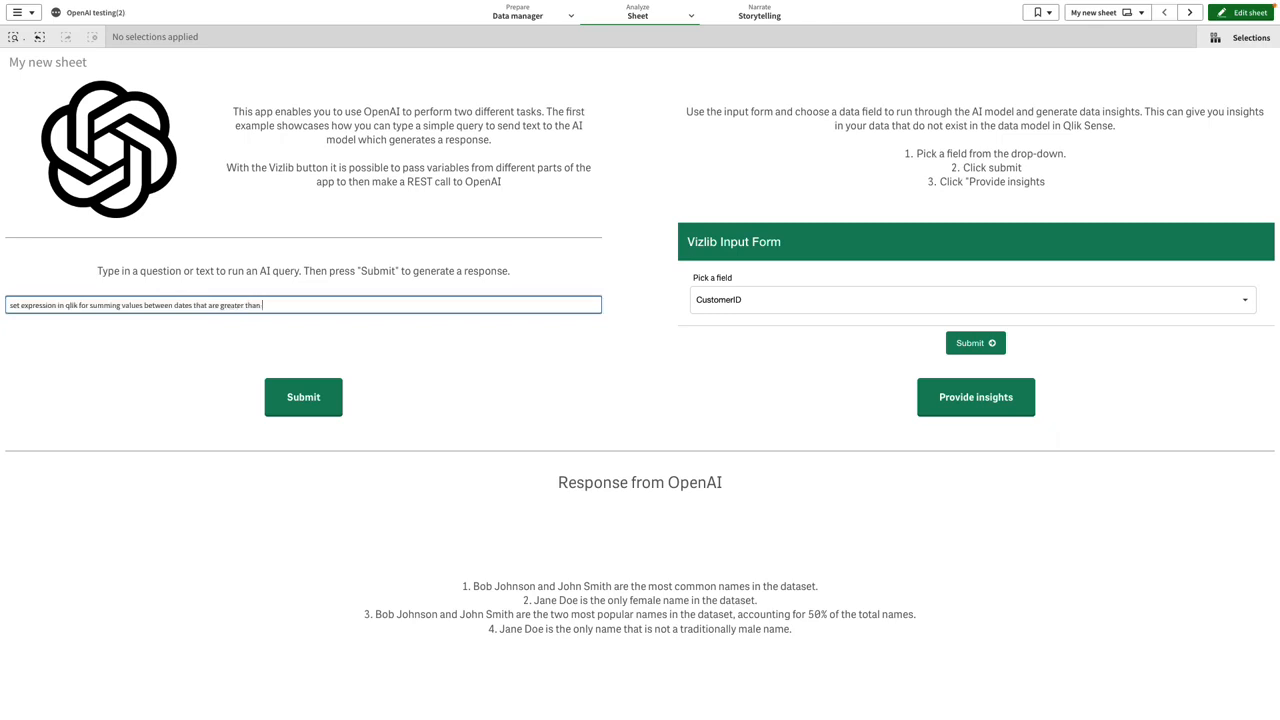
- Submit a text query asking for a set expression in Qlik for summing values between dates
left_click(329, 416)
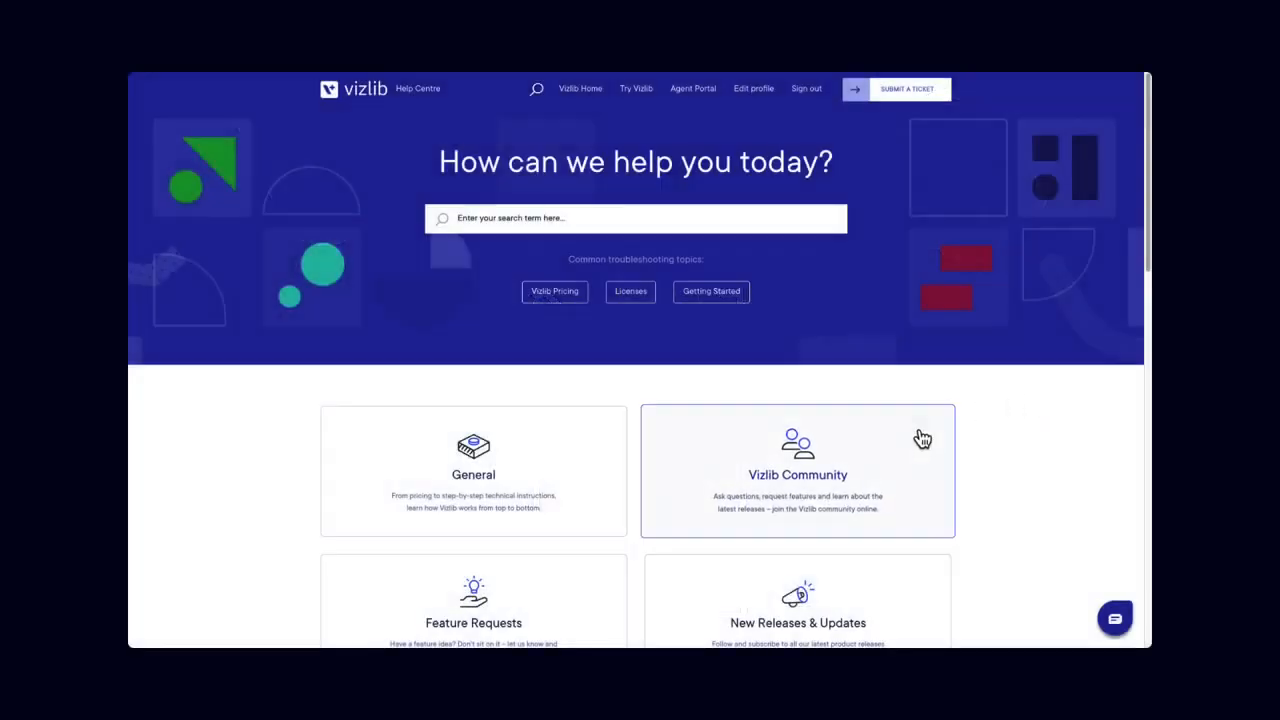
- Switch to the Vizlib Help Centre and open the Vizlib Community page
left_click(919, 440)
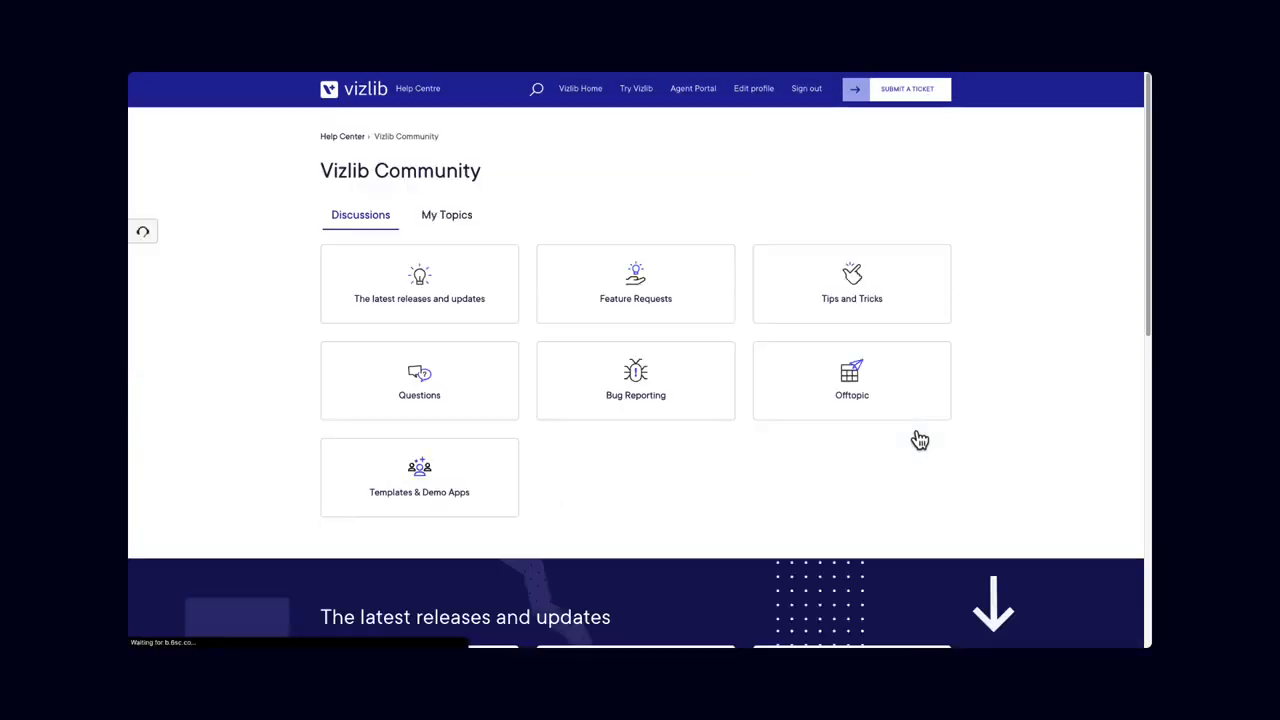